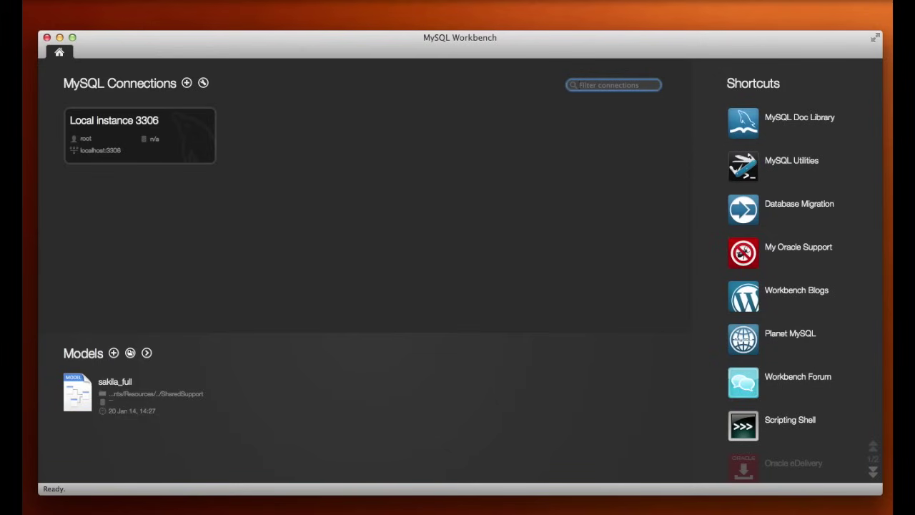
- Create a 'My Server' connection to root at 127.0.0.1:3306, test it successfully and save it
click(185, 84)
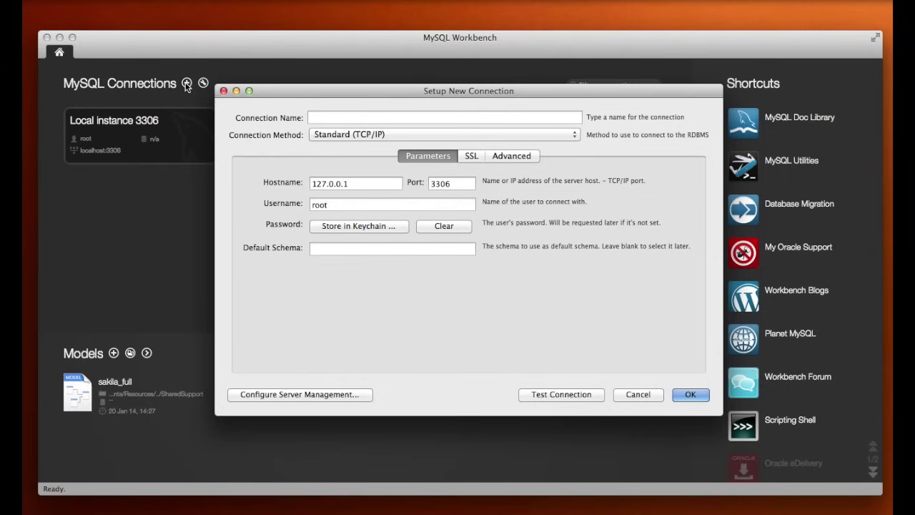
click(329, 118)
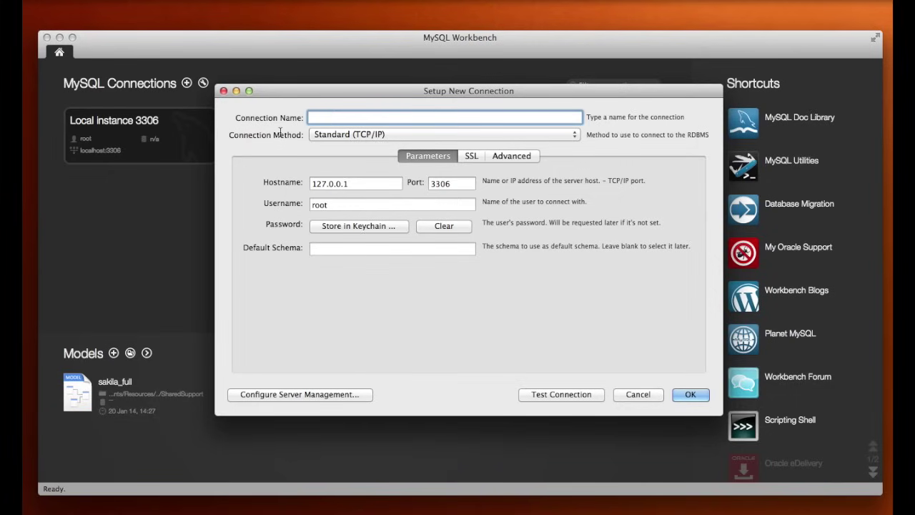
text(My Server)
click(548, 395)
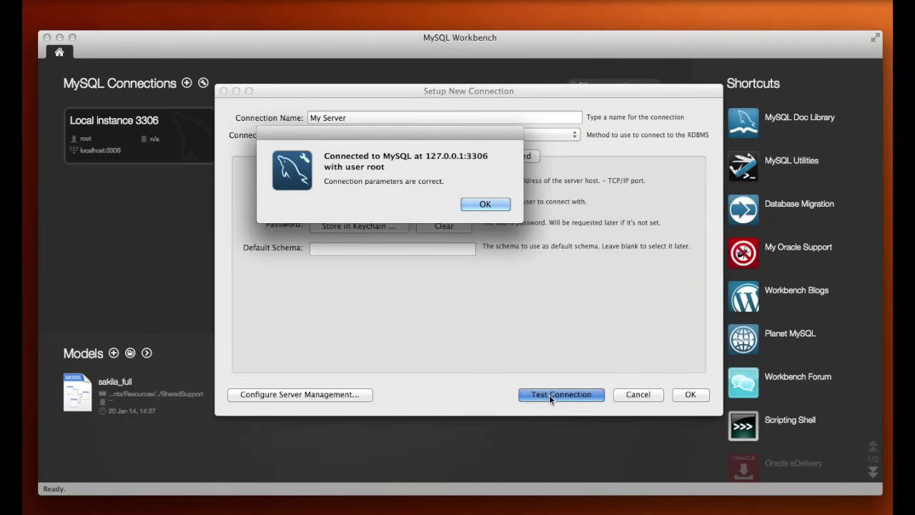
click(485, 204)
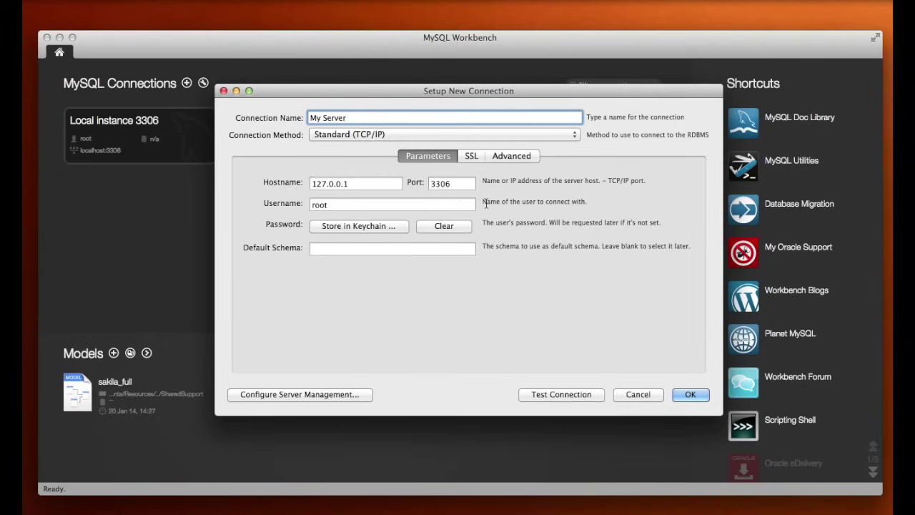
click(690, 395)
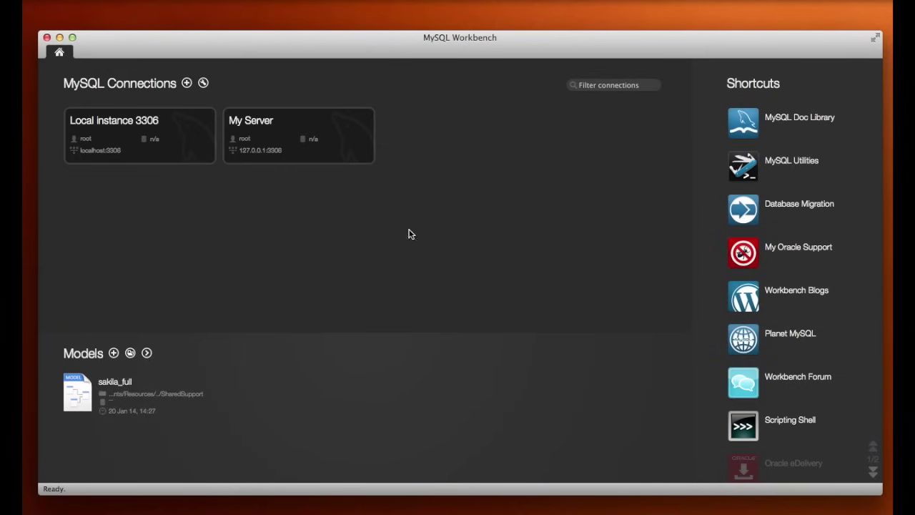
click(282, 135)
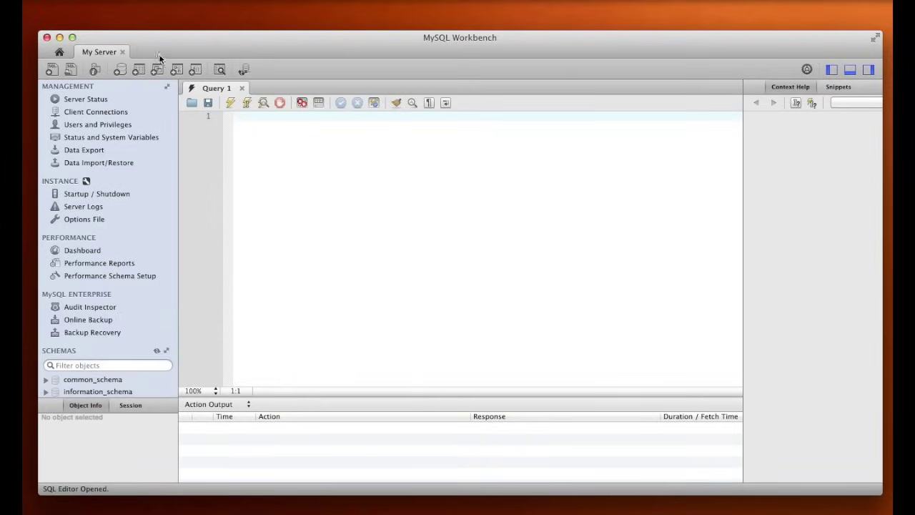
click(122, 52)
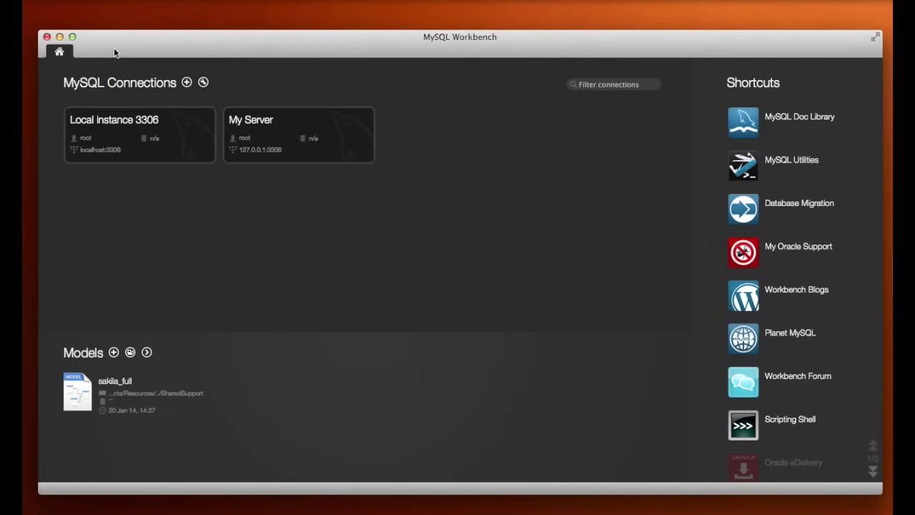
click(368, 156)
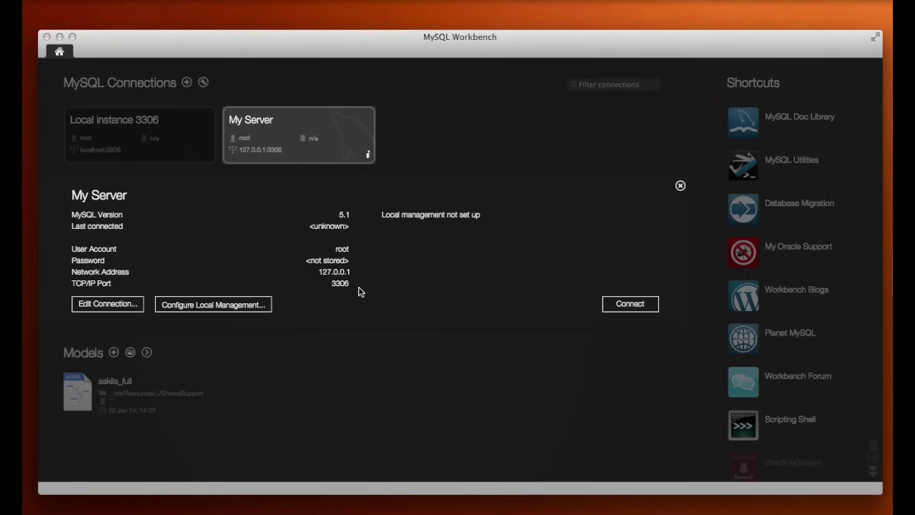
click(679, 186)
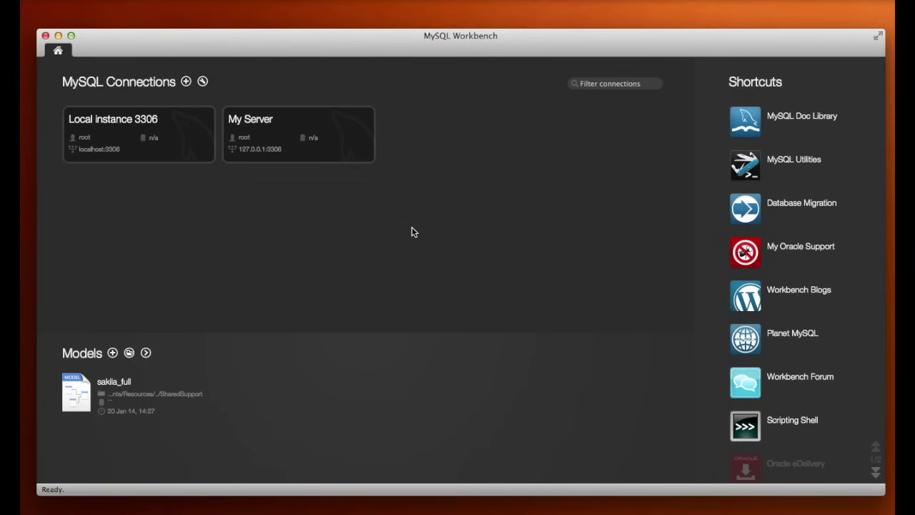
right_click(284, 130)
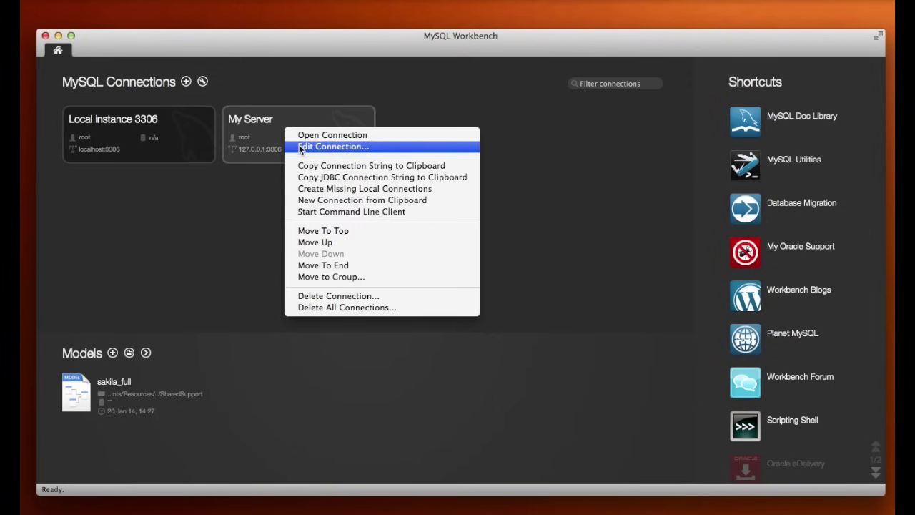
click(300, 148)
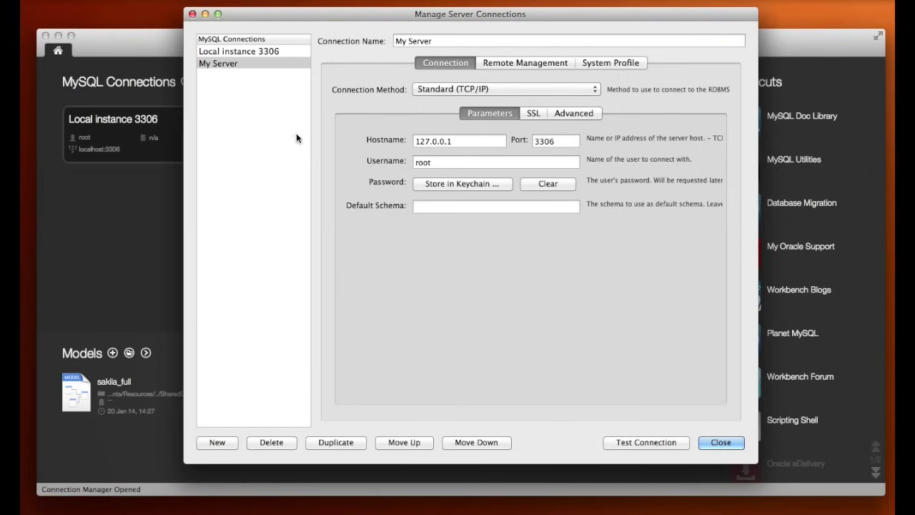
click(264, 65)
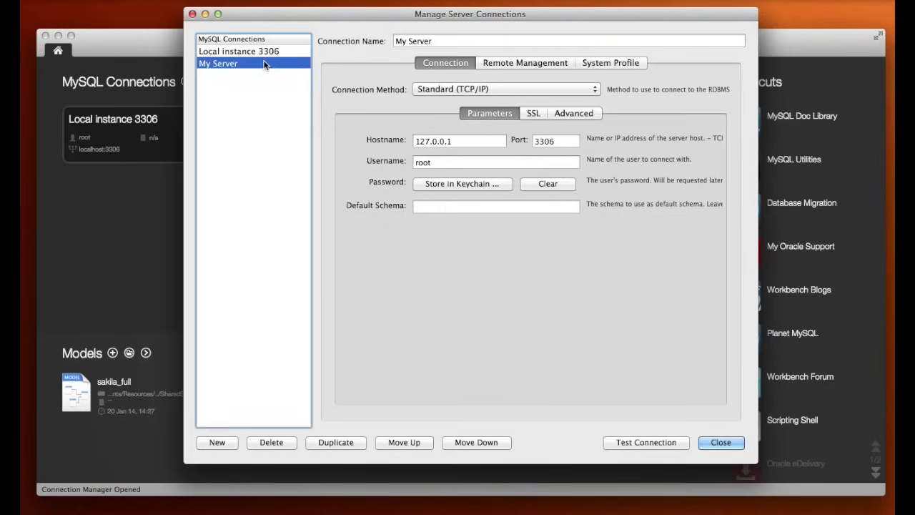
click(192, 14)
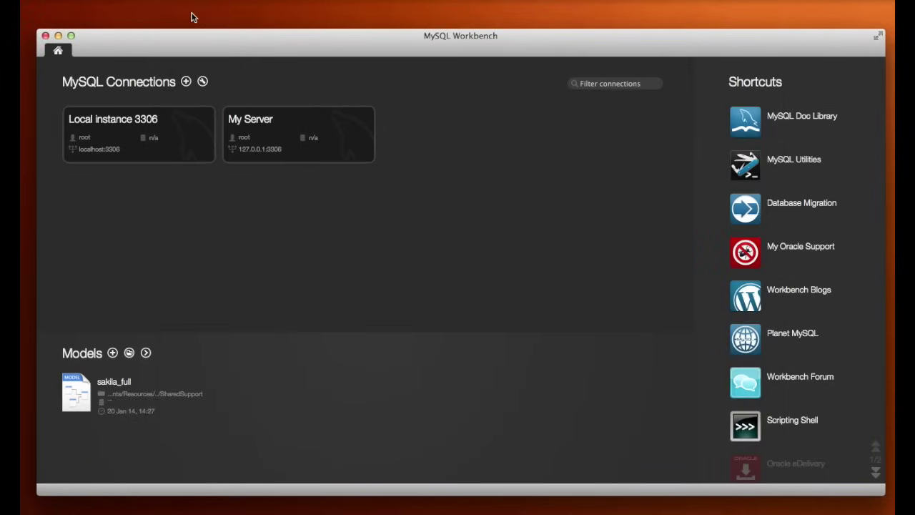
click(203, 82)
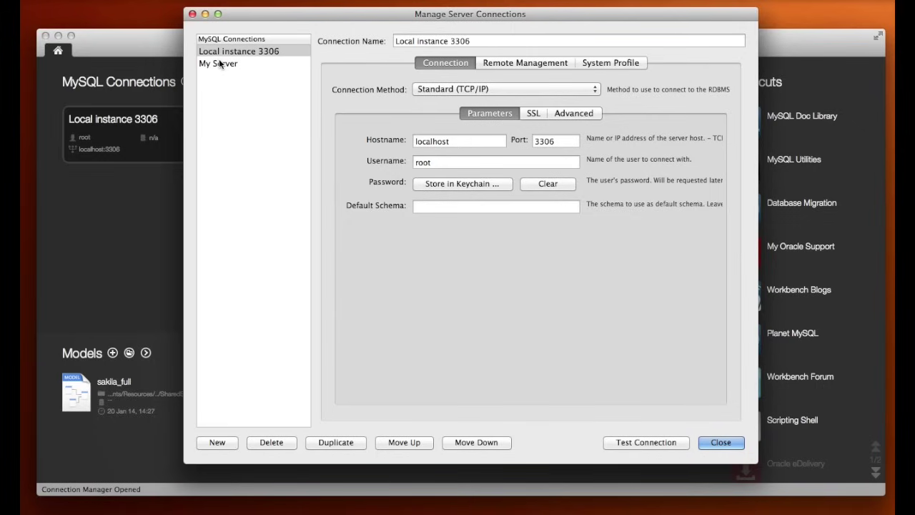
- Enable ANSI quotes and the compression protocol in My Server's Advanced options and close the manager
click(219, 64)
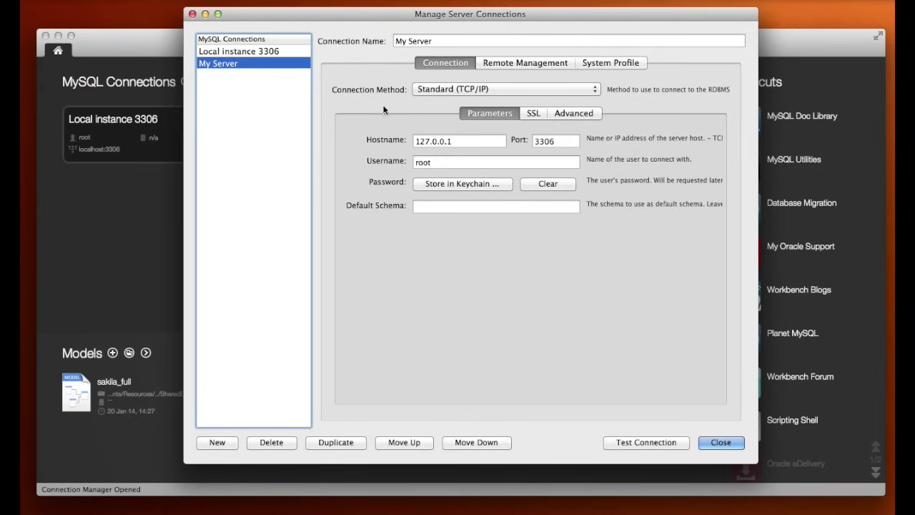
click(534, 114)
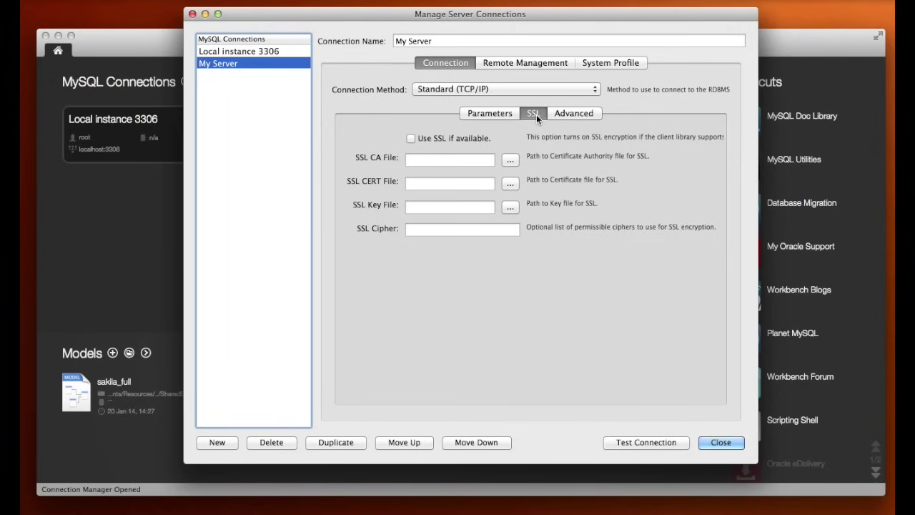
click(573, 114)
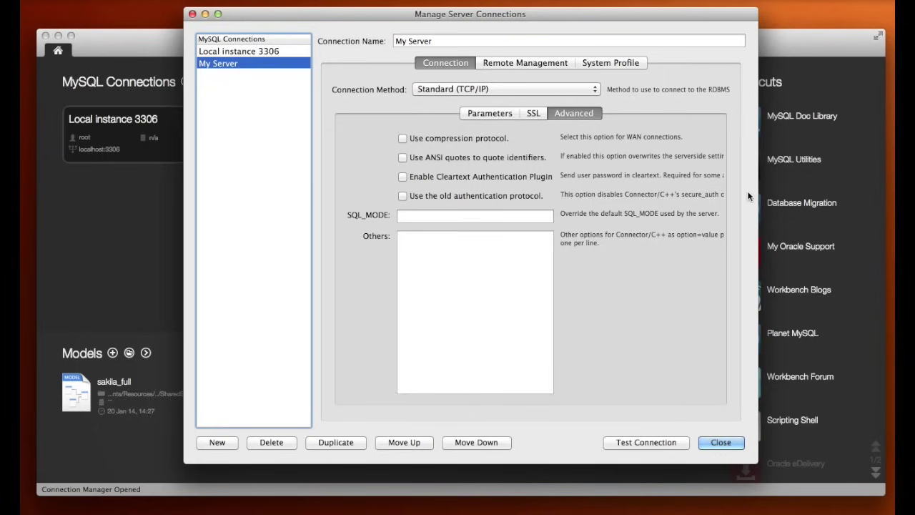
drag(758, 191, 846, 196)
click(401, 159)
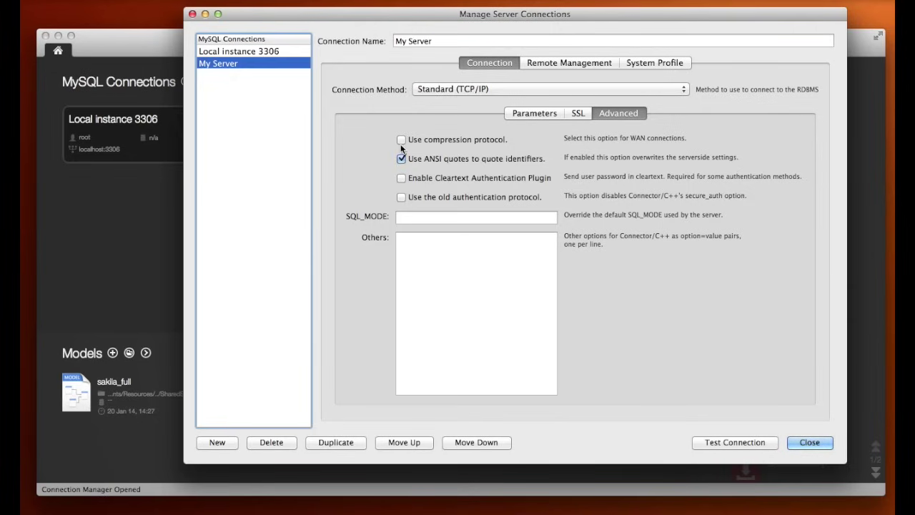
click(401, 140)
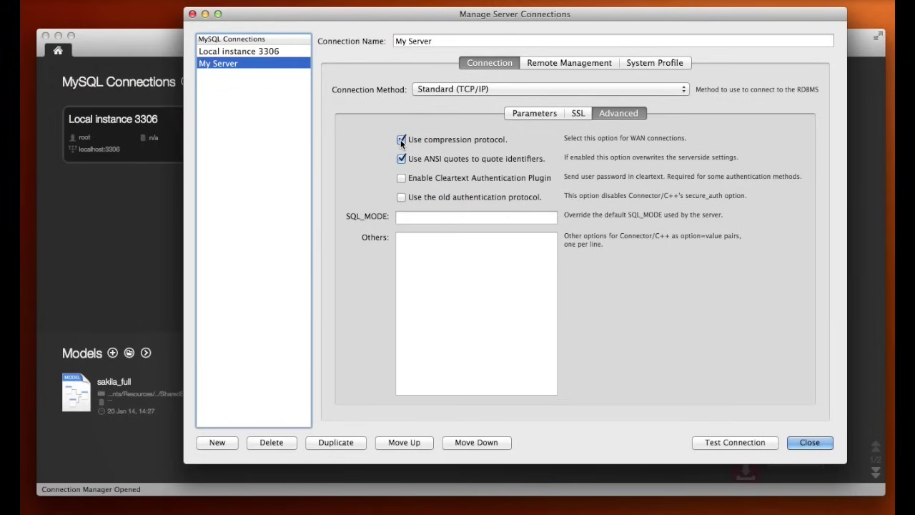
click(805, 442)
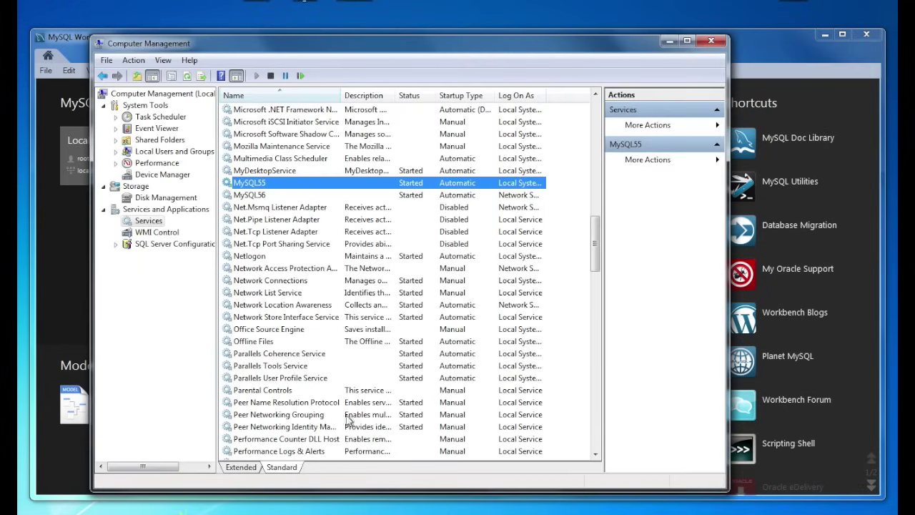
- Stop the MySQL56 service from its context menu and minimize Computer Management
click(413, 195)
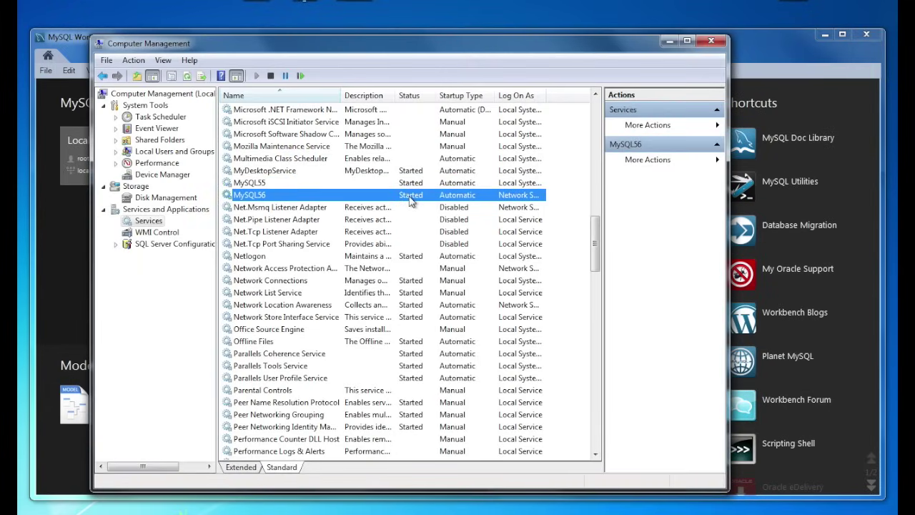
right_click(411, 196)
click(438, 218)
click(669, 41)
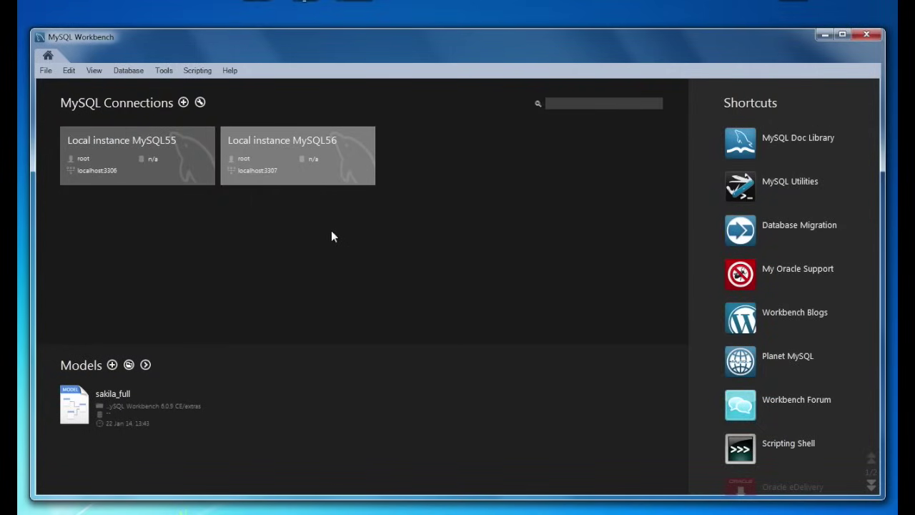
- Open Local instance MySQL56, check Query 1's connection error, then return to Server Status
click(290, 153)
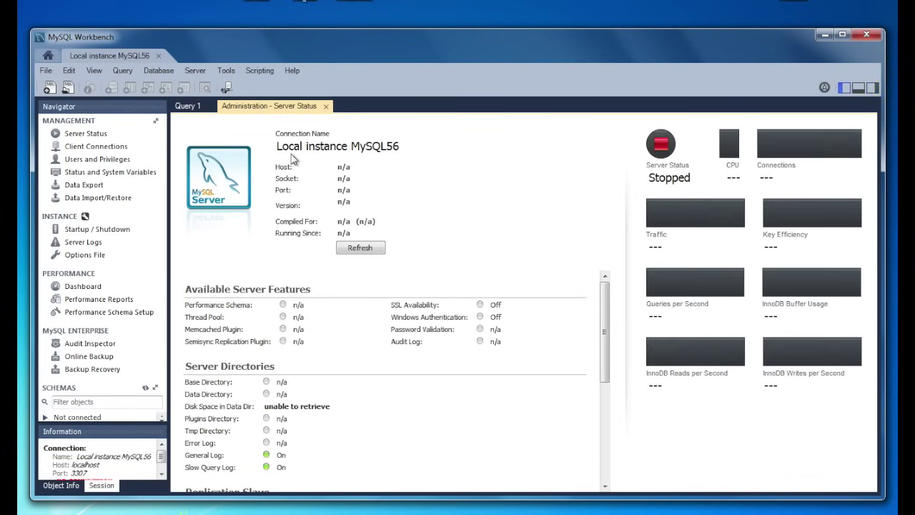
click(187, 105)
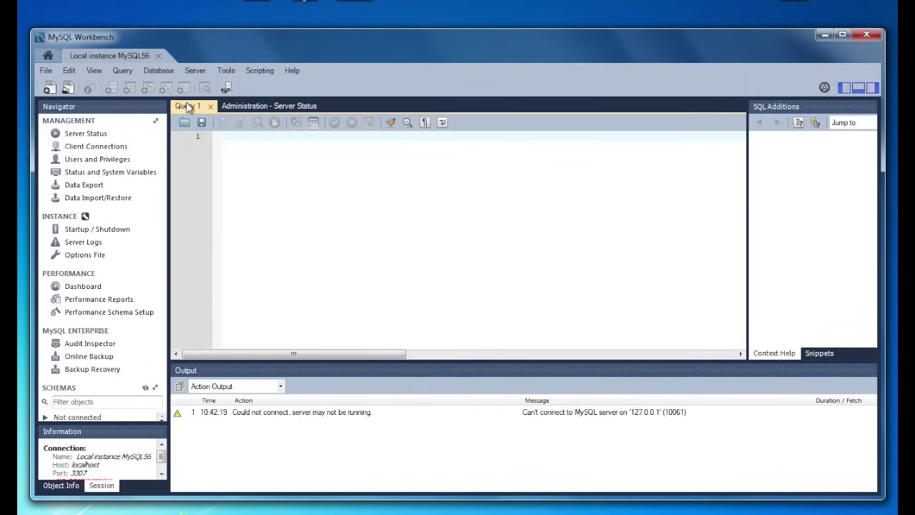
click(241, 107)
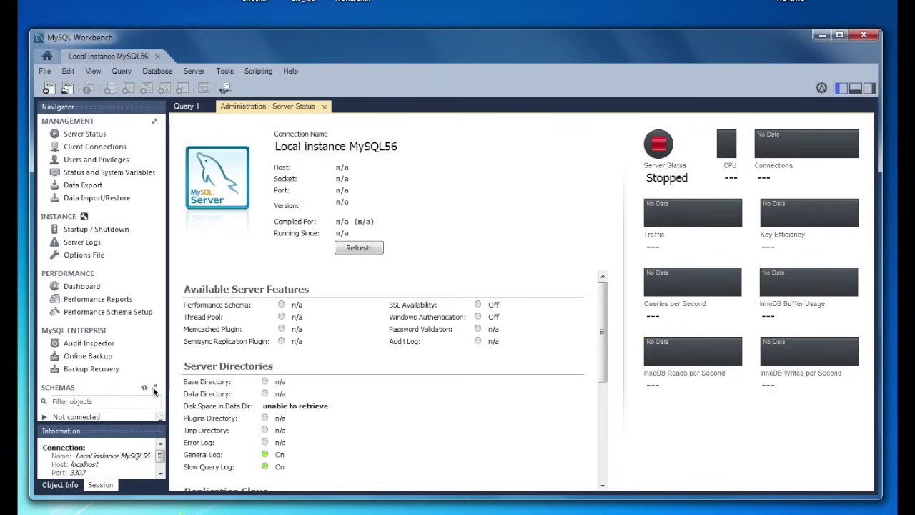
- Go to the Management section's Startup / Shutdown page and start the MySQL56 server
click(154, 387)
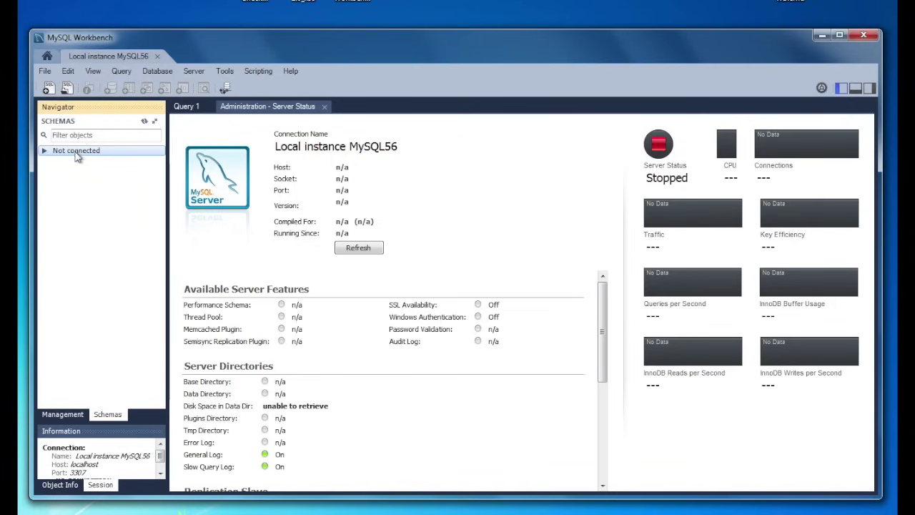
click(70, 415)
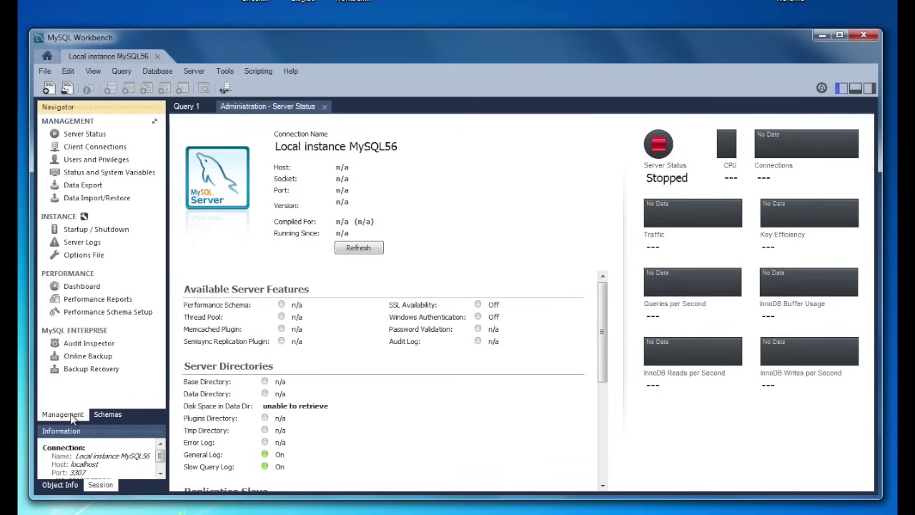
click(110, 232)
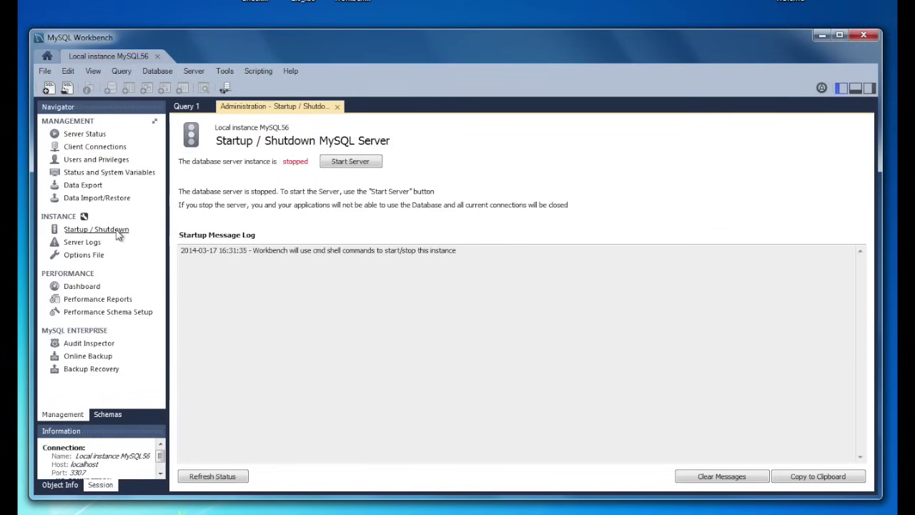
click(363, 163)
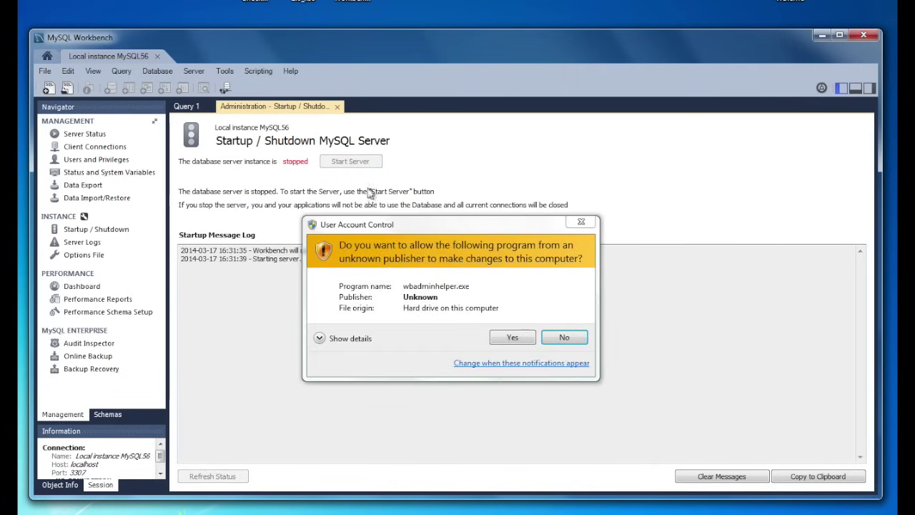
- Approve the User Account Control prompt for wbadminhelper.exe
click(512, 340)
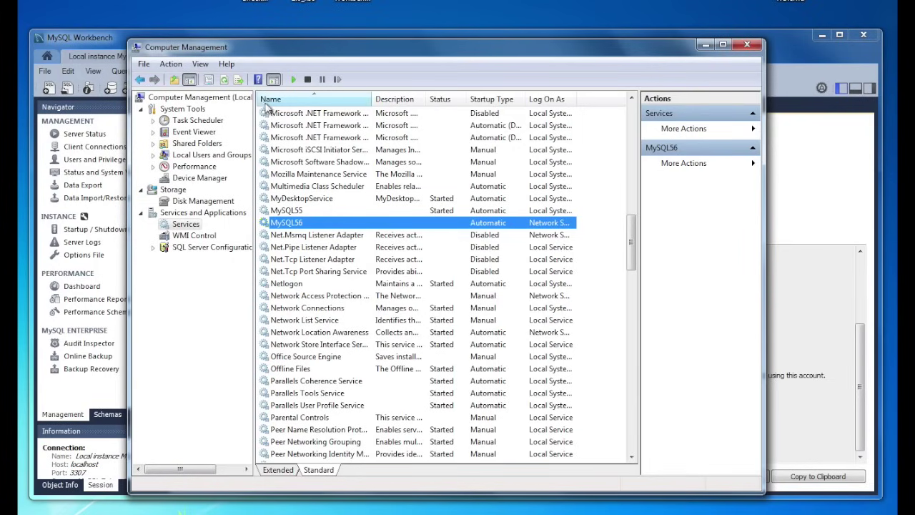
- Refresh the Services list to see whether MySQL56 is now started
click(224, 79)
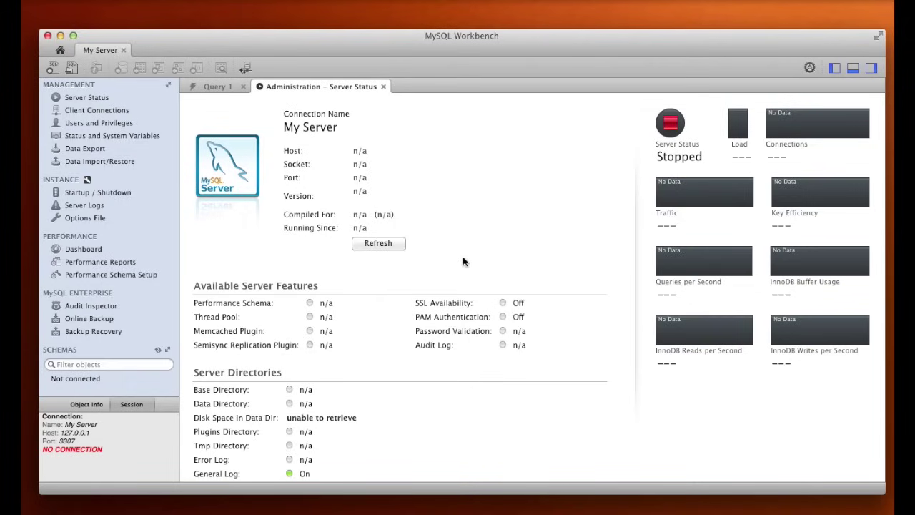
- Open My Server's connection settings, run the test and dismiss the 3307 failure alert
click(86, 180)
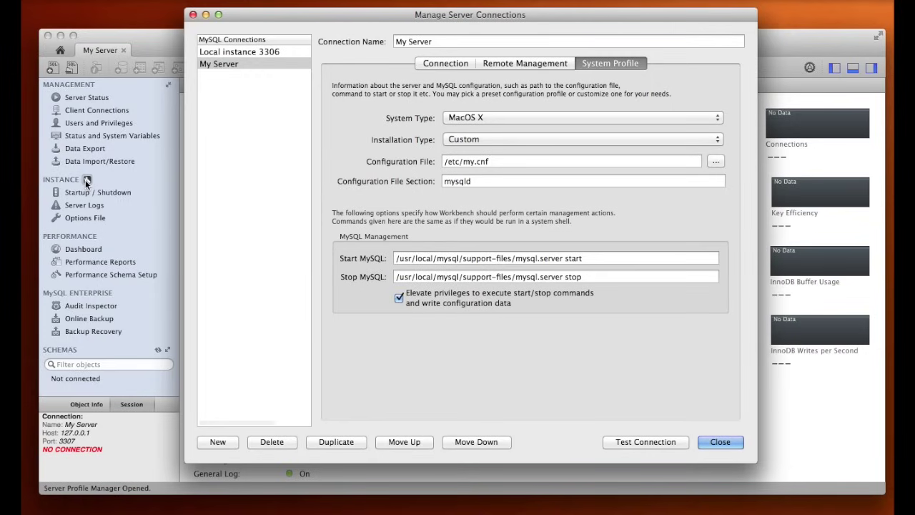
click(627, 441)
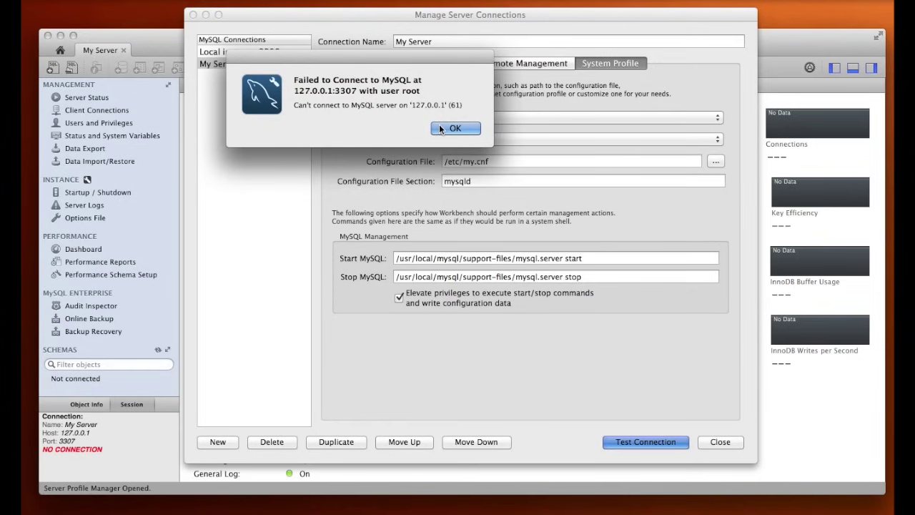
click(440, 128)
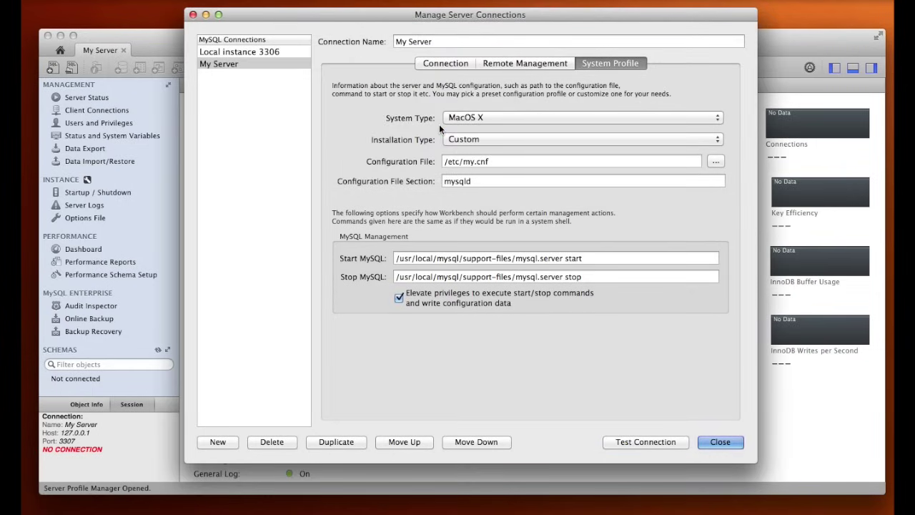
- Change My Server's port from 3307 to 3306 and confirm the connection test succeeds
click(439, 64)
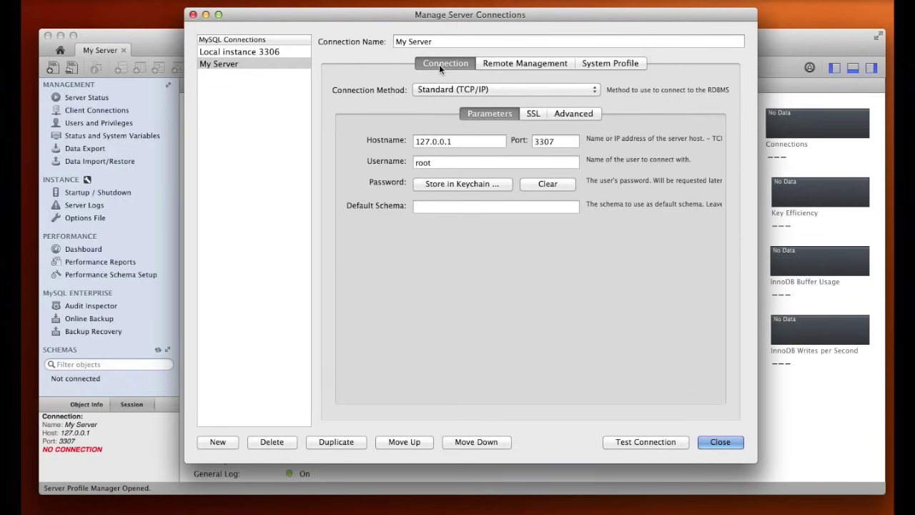
double_click(554, 141)
text(3306)
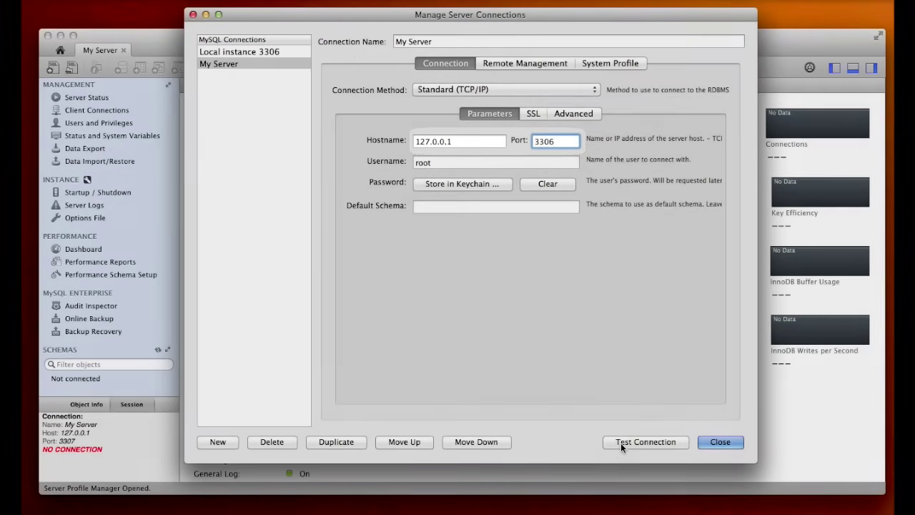
click(620, 443)
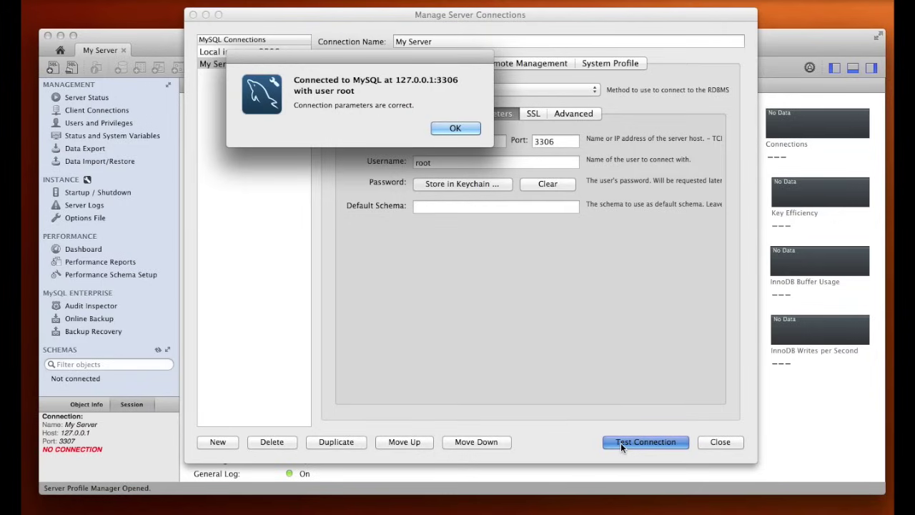
click(465, 129)
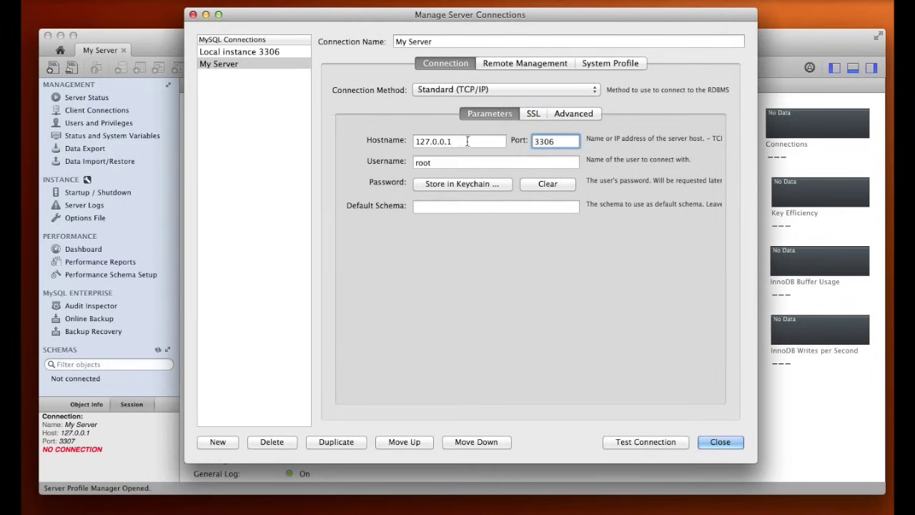
click(467, 140)
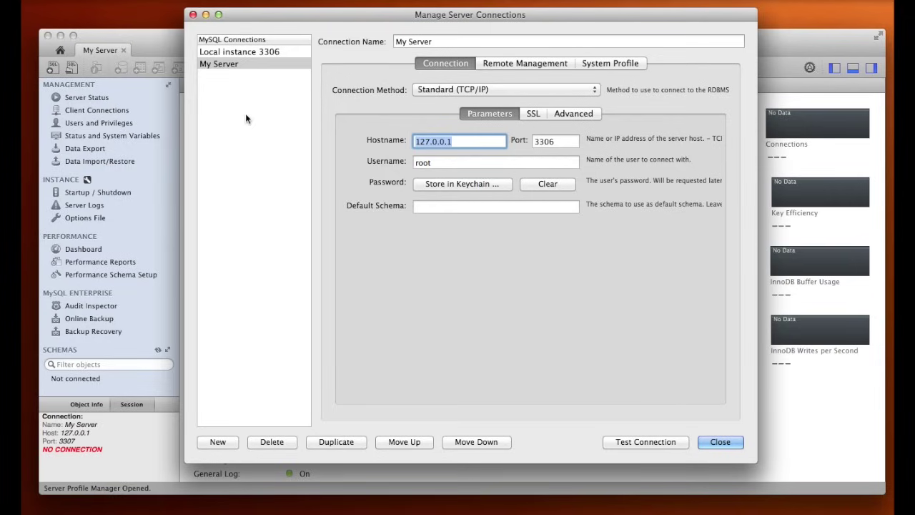
- Set the hostname to localhost and test it, cancelling the password prompt and dismissing the failure
text(localhost)
key(Tab)
click(646, 442)
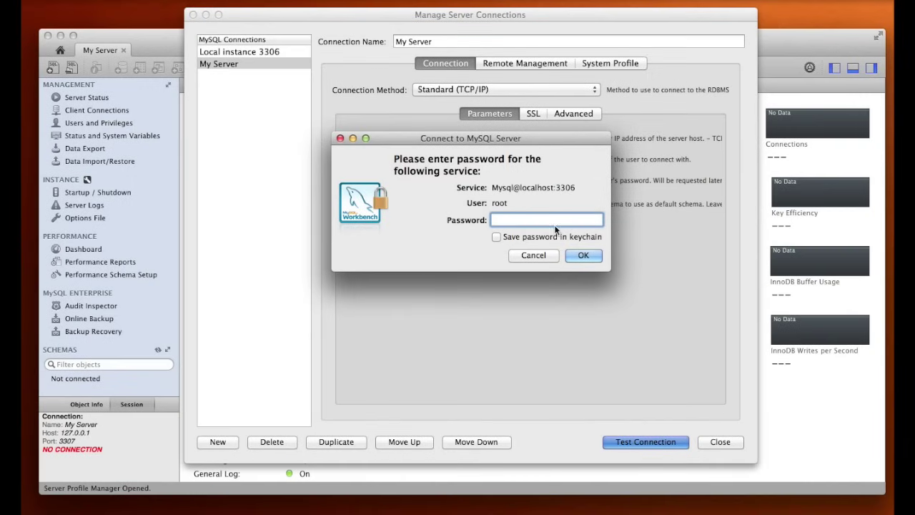
click(541, 256)
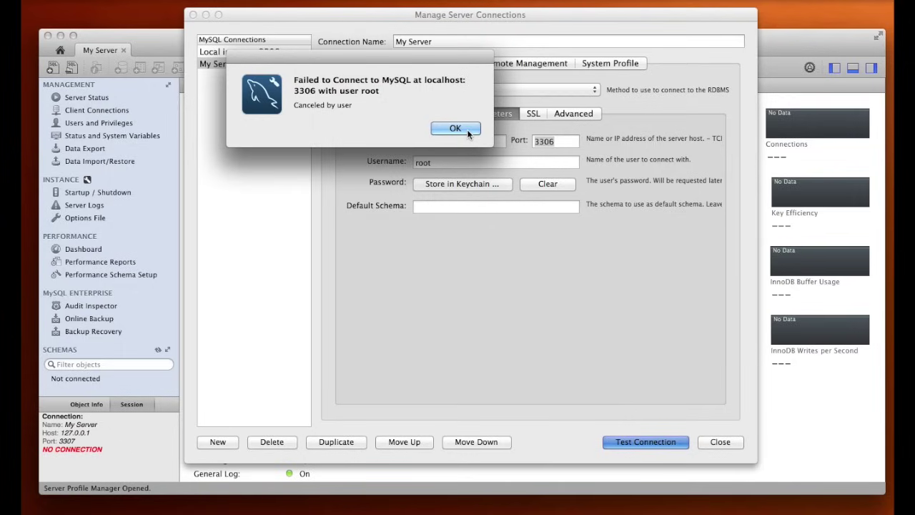
click(456, 128)
- Change My Server's hostname to ::1 and verify the root connection on port 3306 succeeds
click(465, 147)
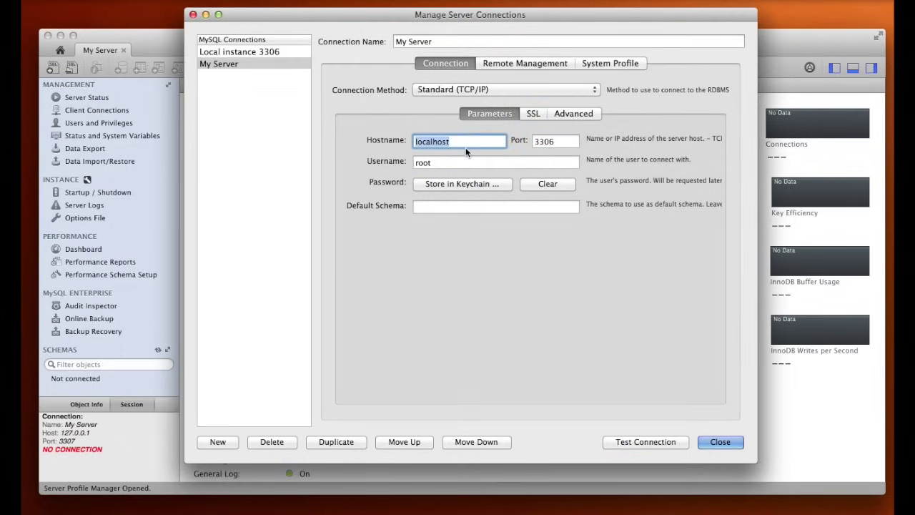
text(::1)
key(Tab)
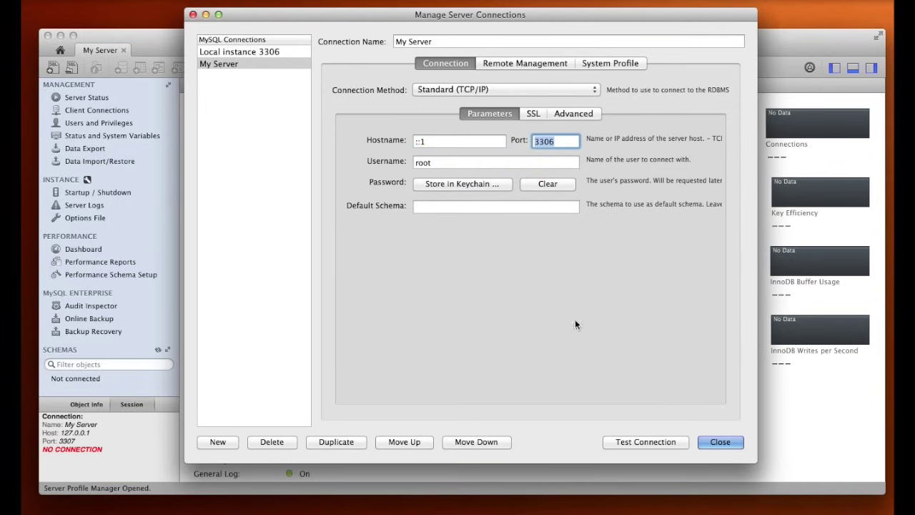
click(631, 442)
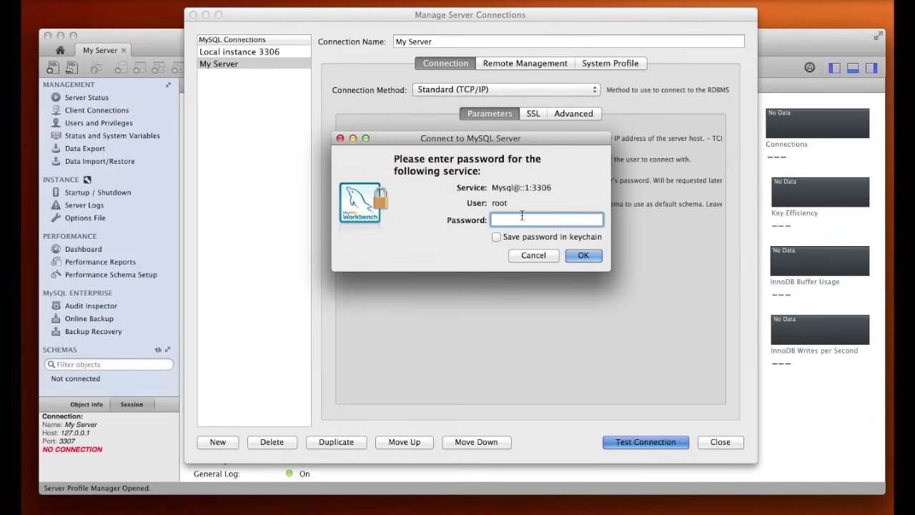
text(••••)
key(Return)
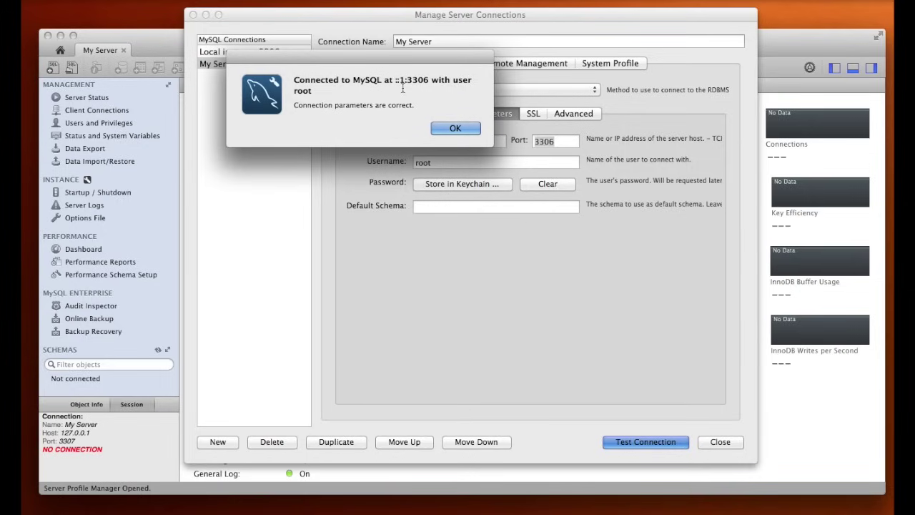
click(450, 128)
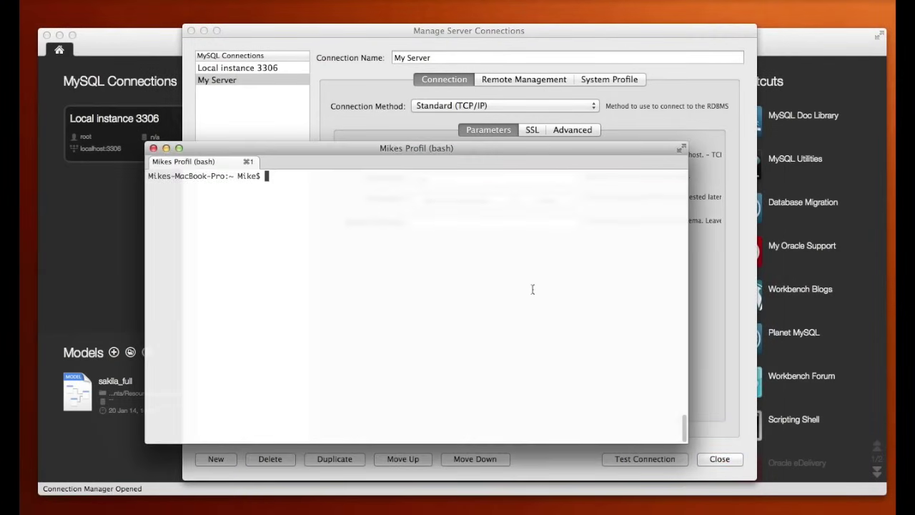
- Run ping localhost in bash, check replies come from 127.0.0.1, then stop it
text(ping localhost)
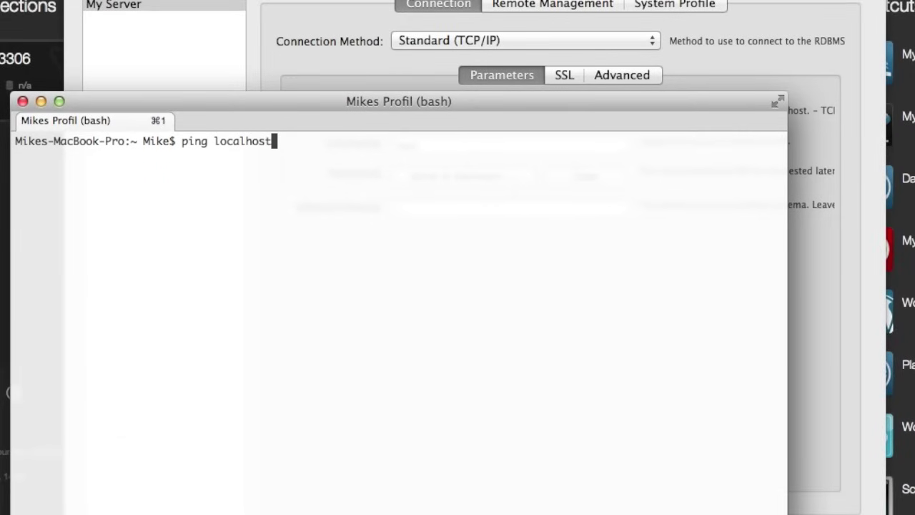
key(Return)
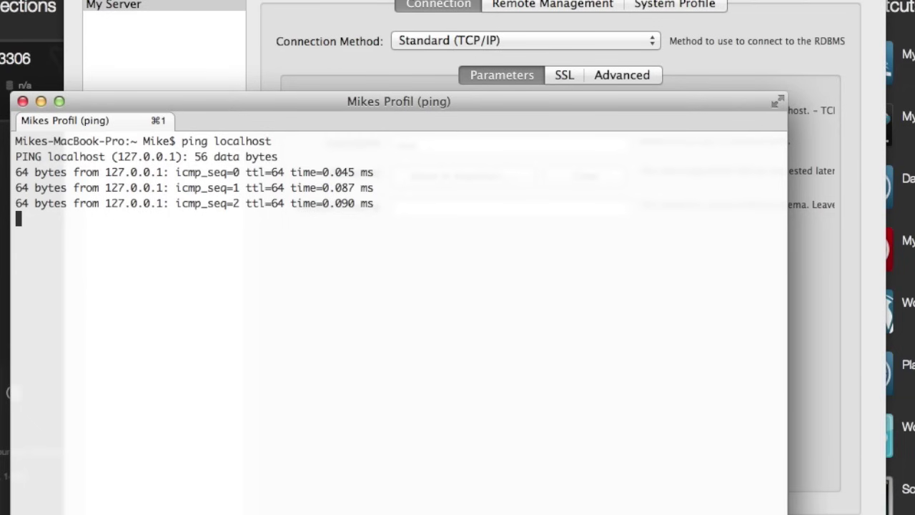
key(ctrl+c)
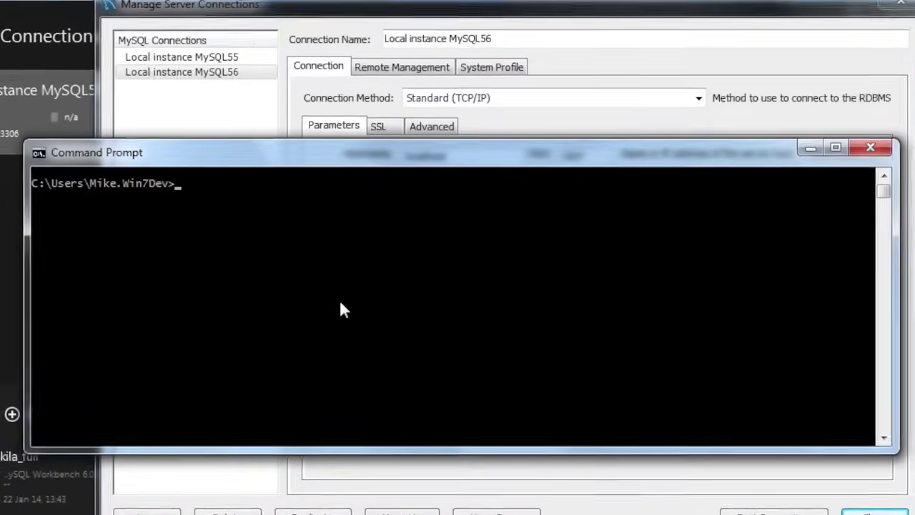
- Run ping localhost in the Windows Command Prompt
text(p)
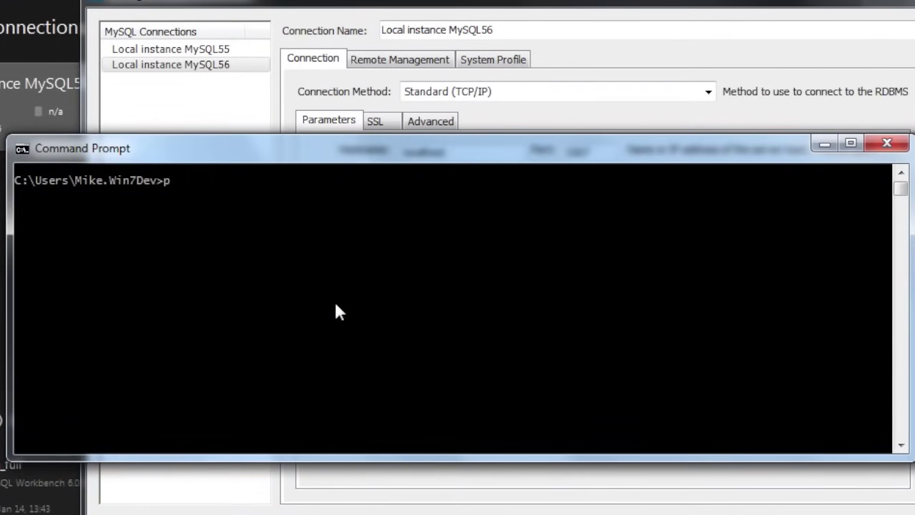
text(ing localhost)
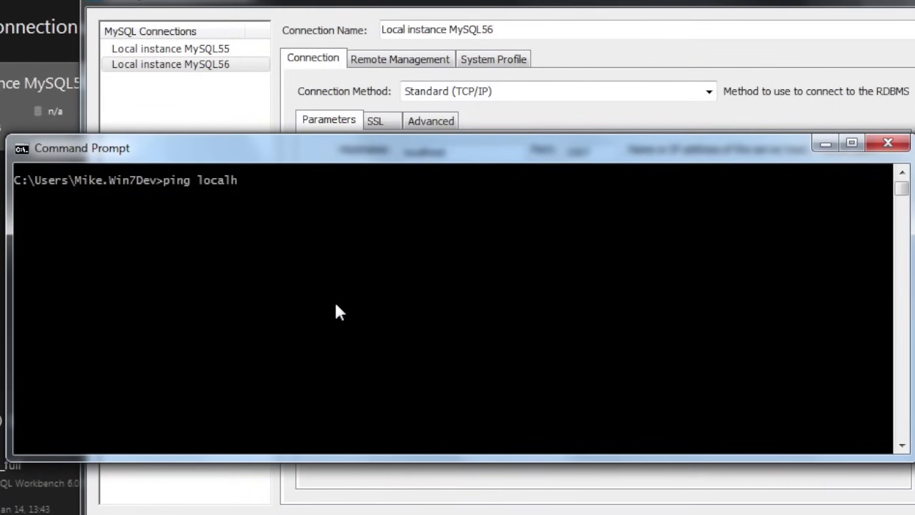
key(Return)
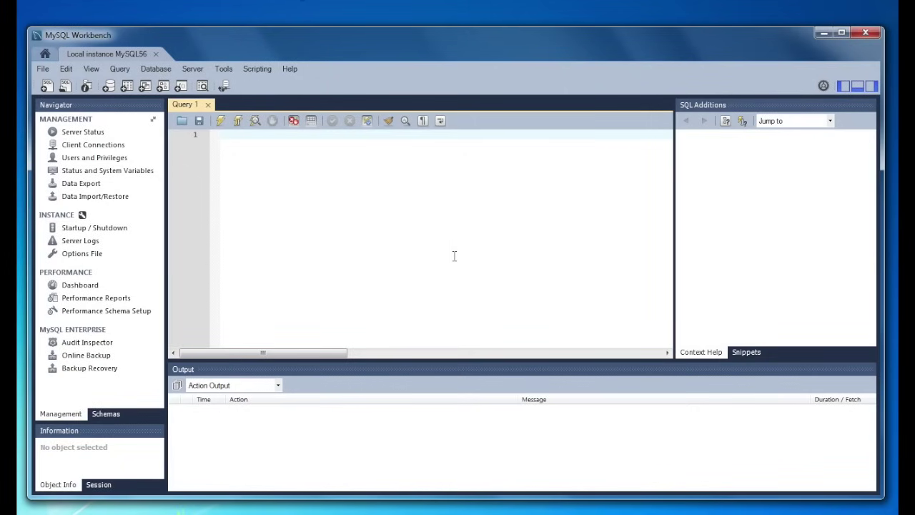
- View the MySQL56 options file's Networking tab down to the General port setting of 3307
click(86, 259)
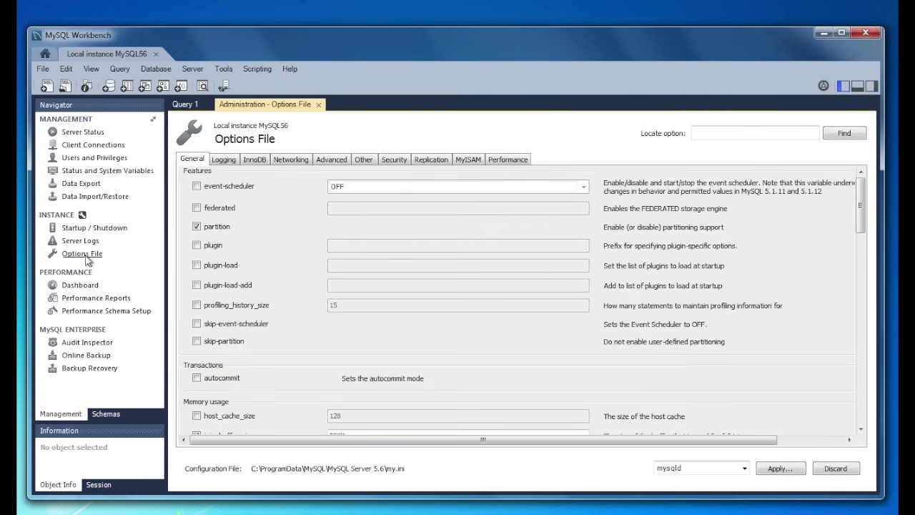
click(290, 160)
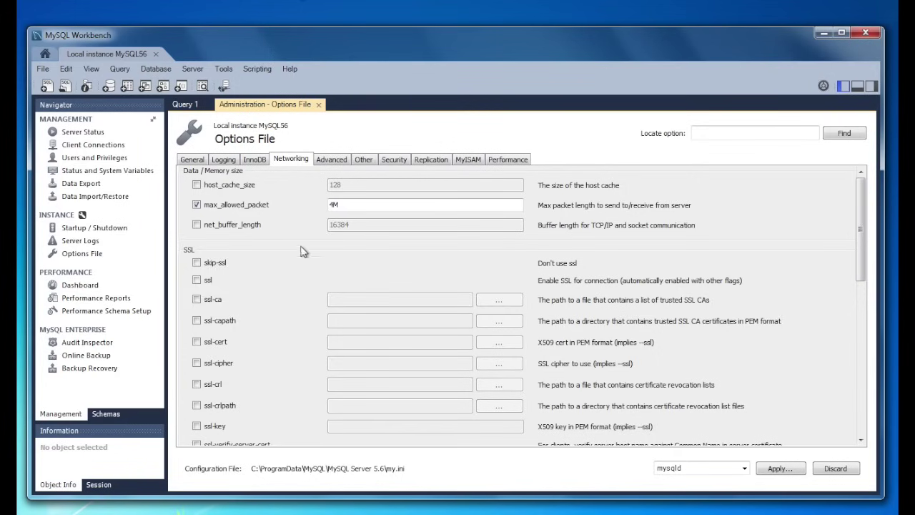
scroll(325, 287, down, 15)
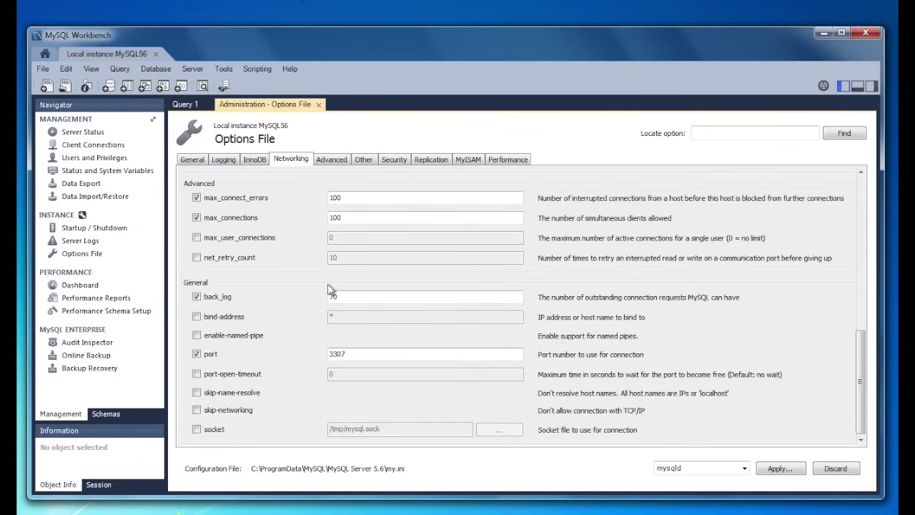
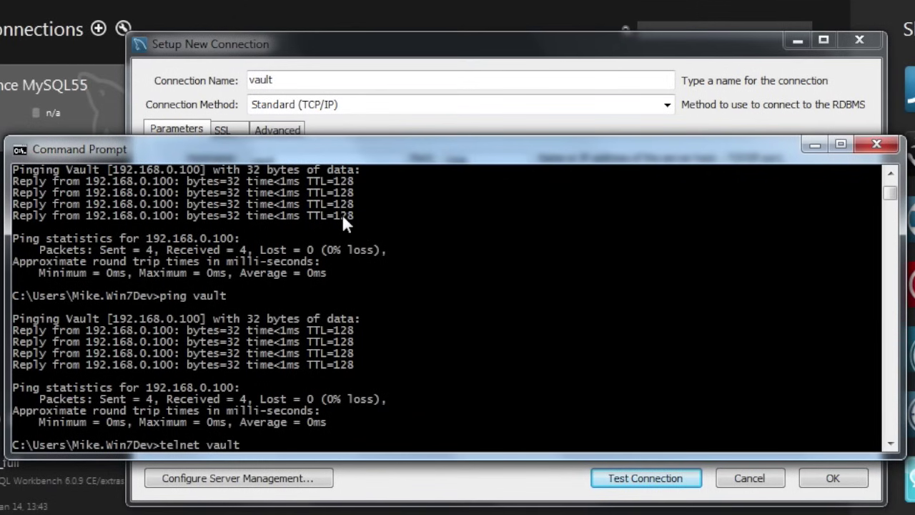
- Run telnet vault 3306 in Command Prompt to test vault's MySQL port
text(3306)
key(Return)
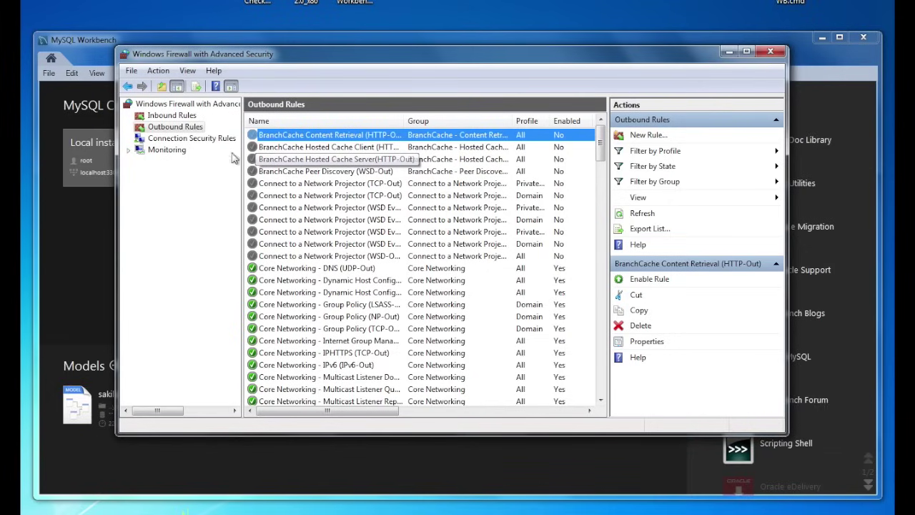
- Start a new outbound Port rule for TCP remote port 3306
click(175, 126)
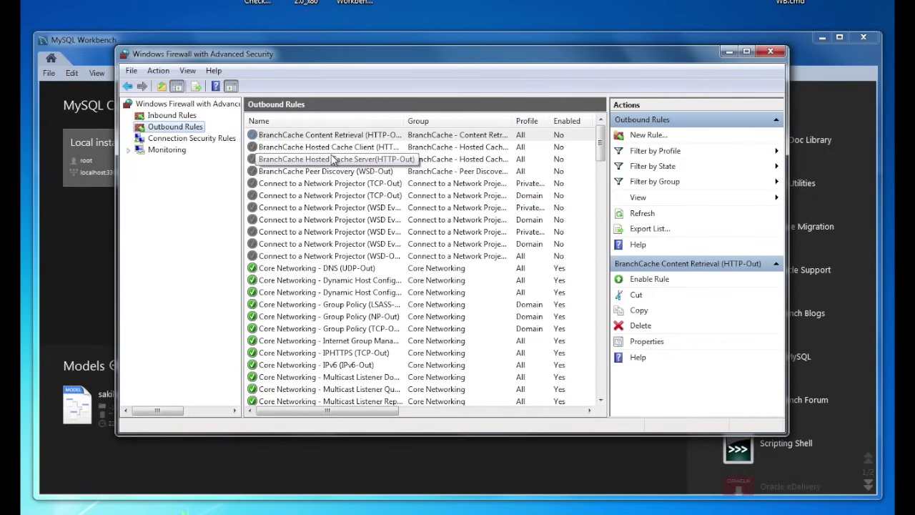
click(651, 135)
drag(258, 149, 427, 87)
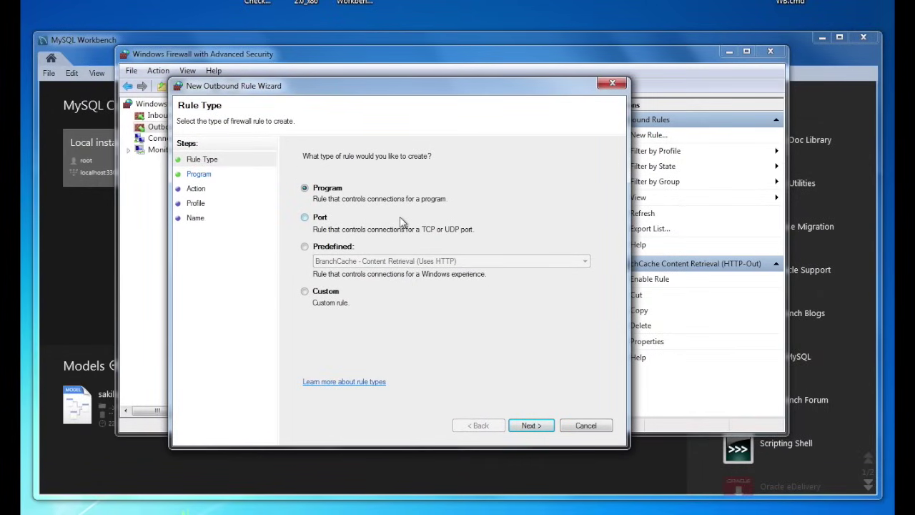
click(318, 218)
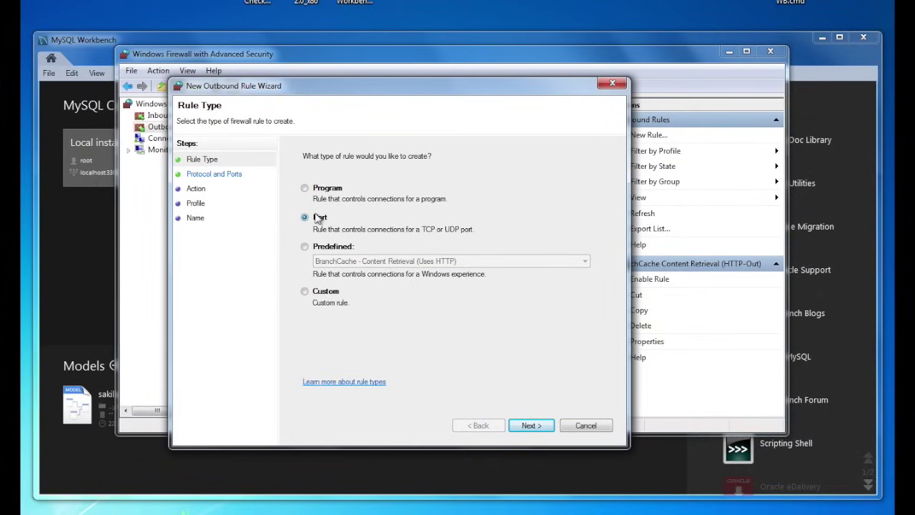
click(544, 426)
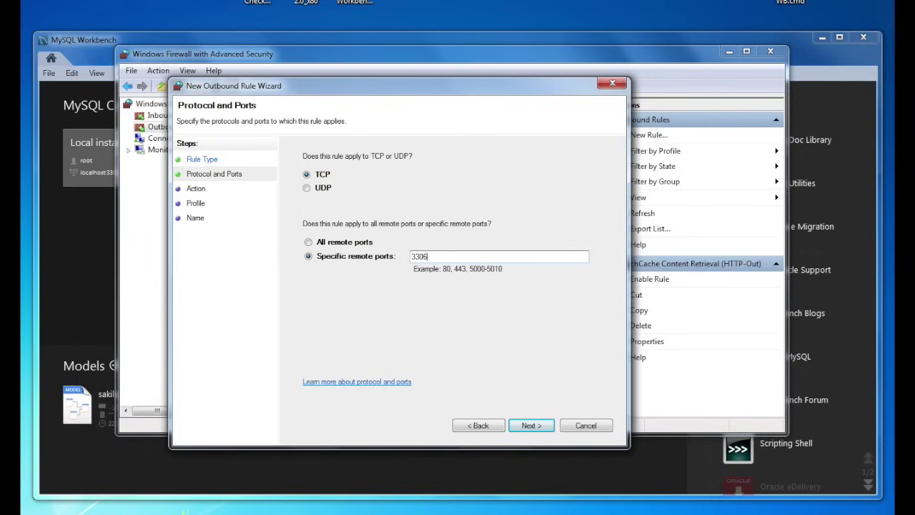
click(445, 256)
text(3306)
- Allow the connection on all profiles and finish the rule named MySQL
click(531, 426)
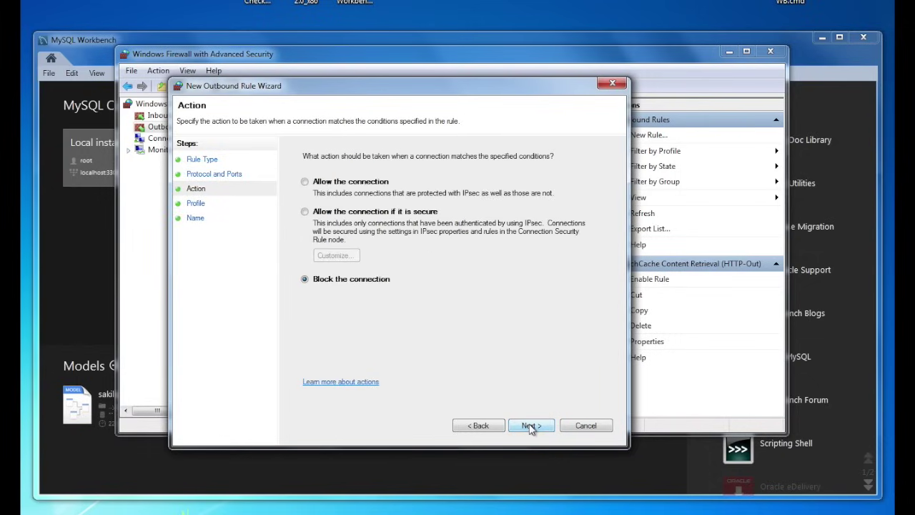
click(347, 183)
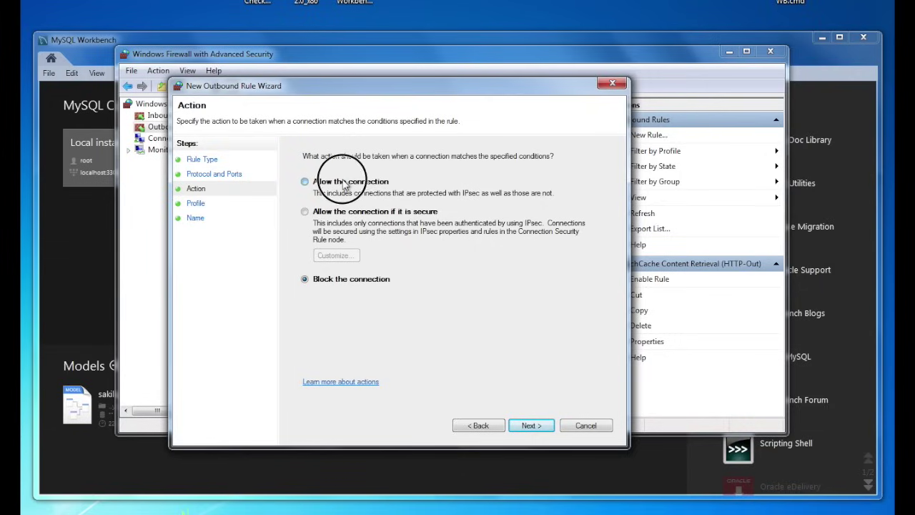
click(531, 426)
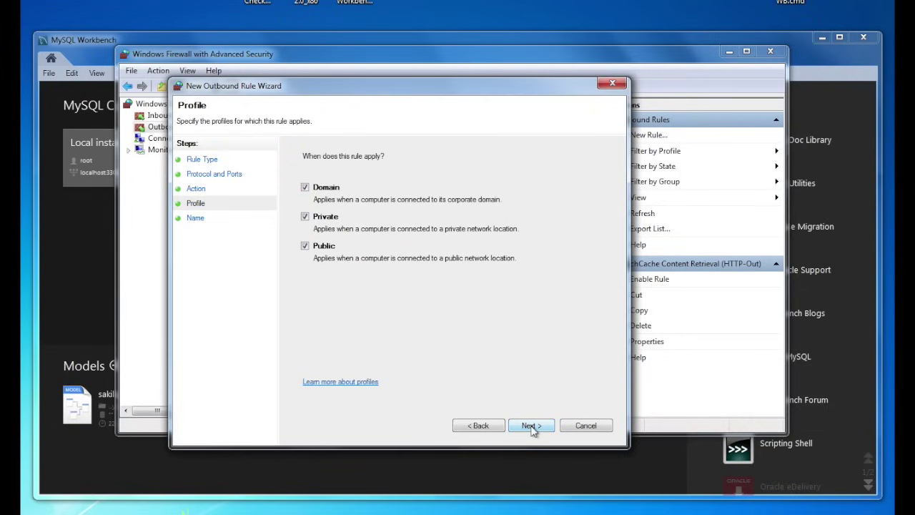
click(531, 426)
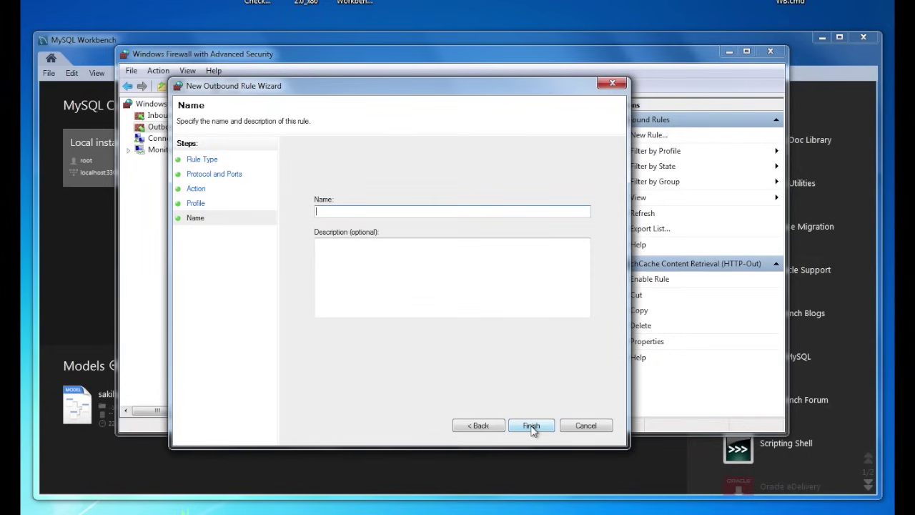
text(My)
click(531, 425)
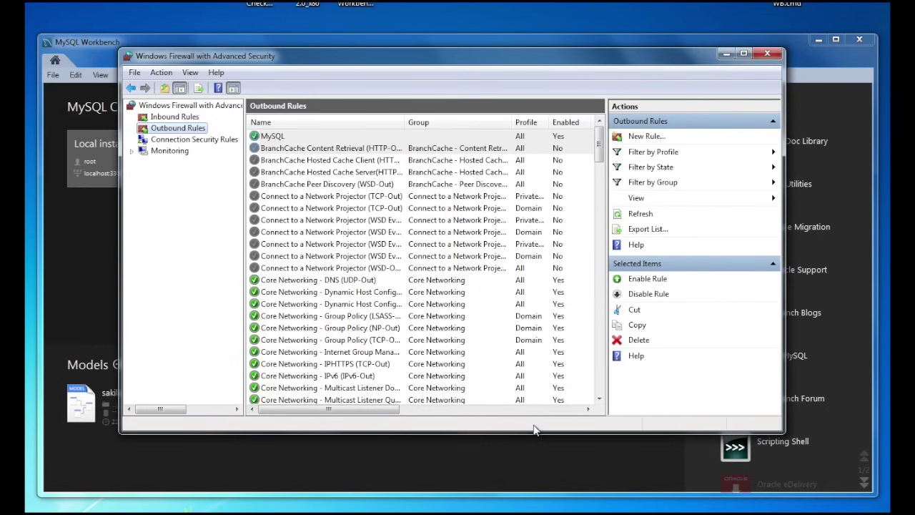
- Rerun telnet vault 3306 in Command Prompt now that the outbound rule exists
key(alt+Tab)
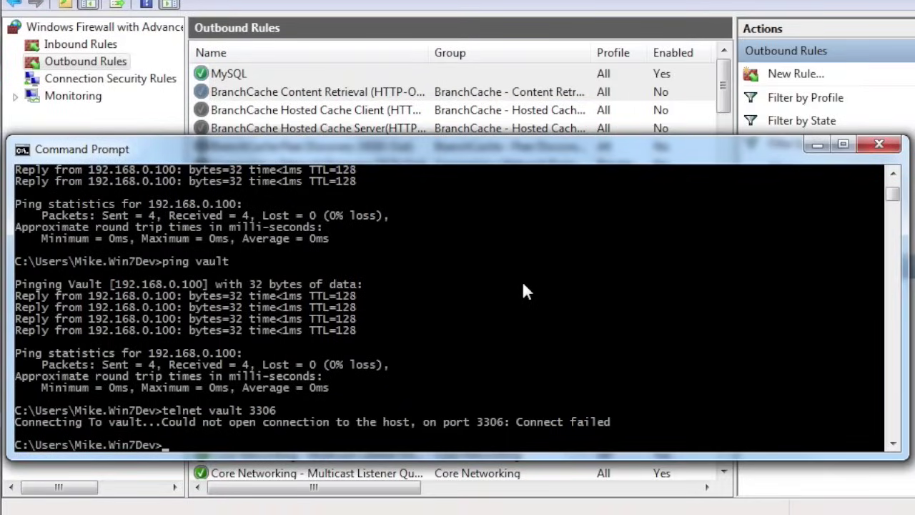
key(Up)
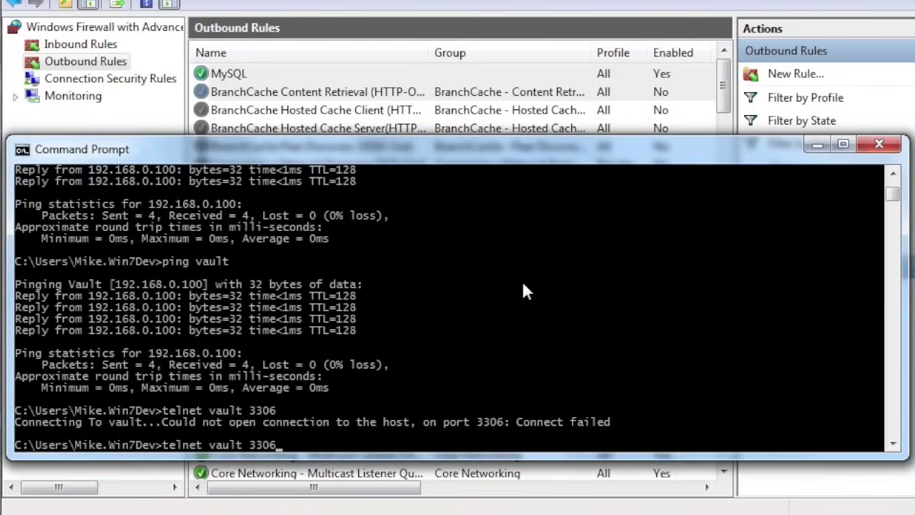
key(Return)
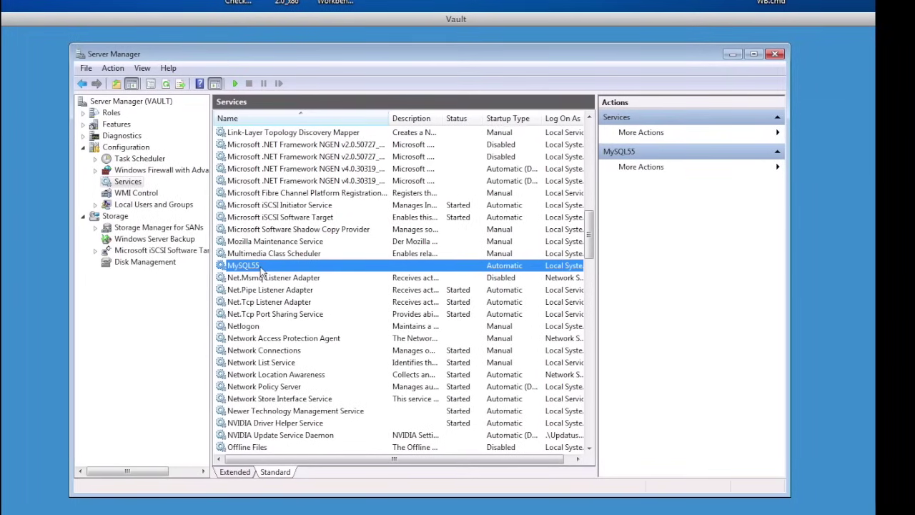
- Start the MySQL55 service on Vault and display its inbound firewall rules
right_click(261, 270)
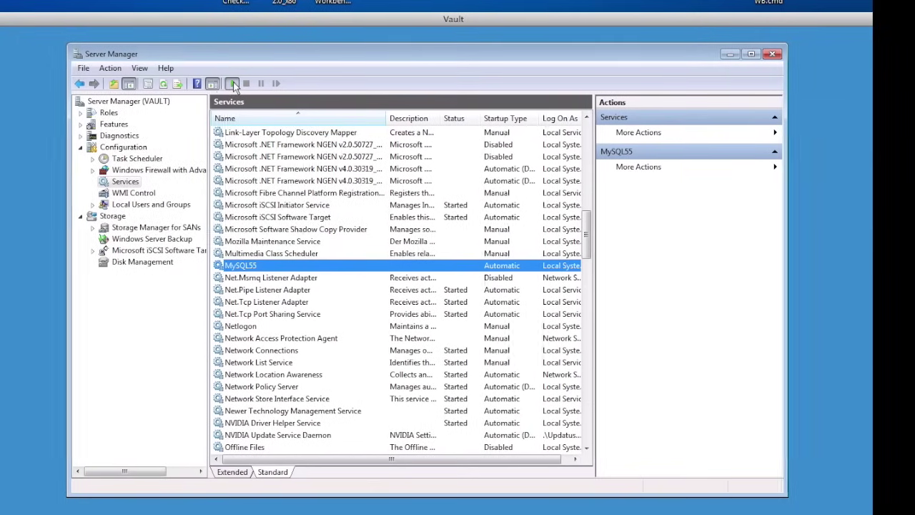
click(301, 255)
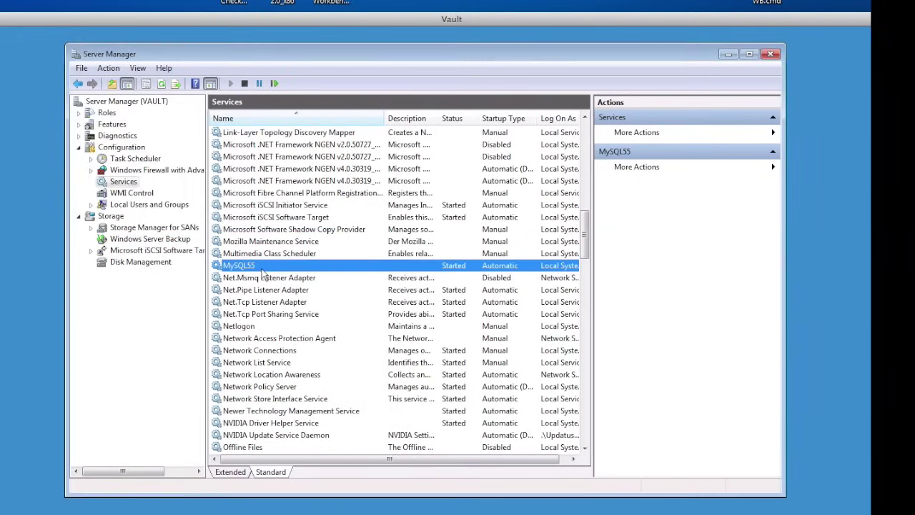
click(141, 170)
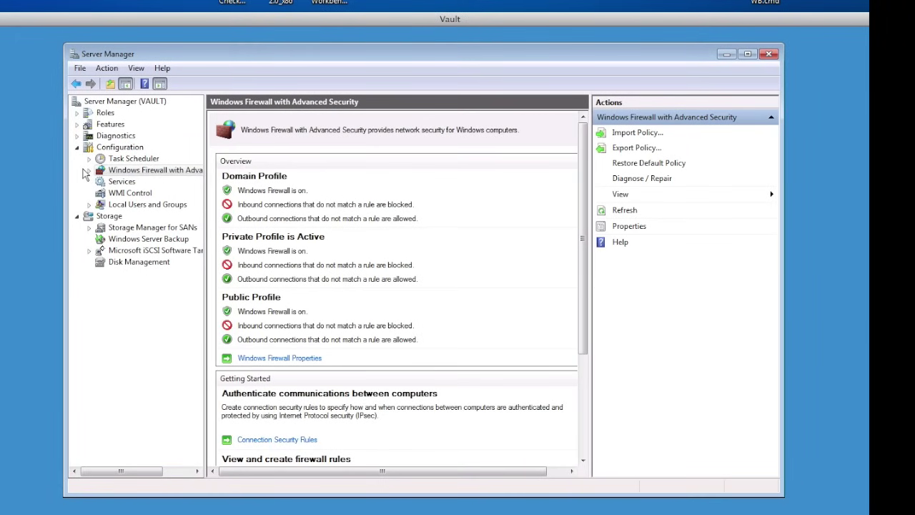
click(89, 170)
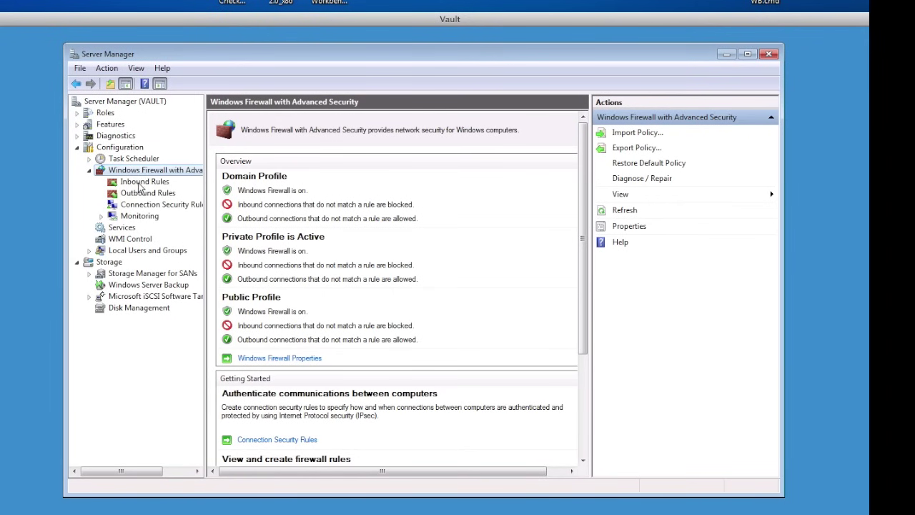
click(143, 181)
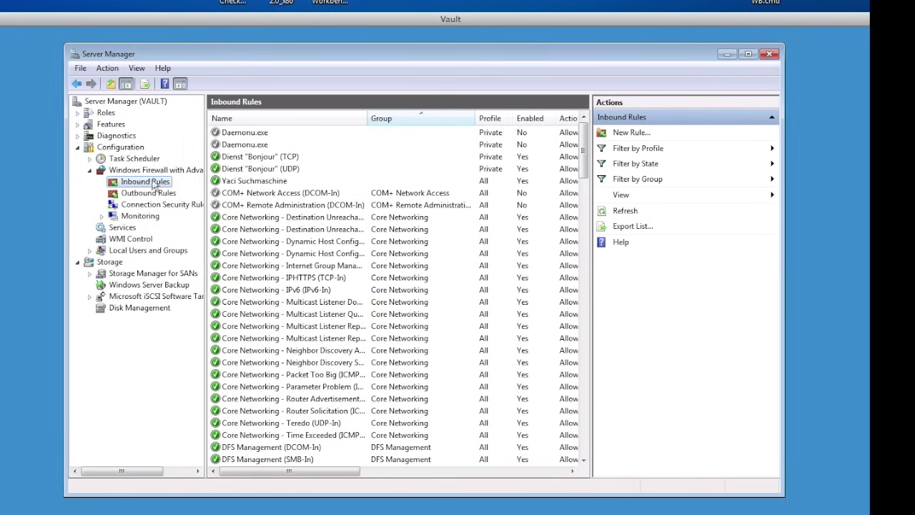
- Create an inbound Port rule allowing TCP local port 3306 on all profiles, named MySQL 55
click(630, 133)
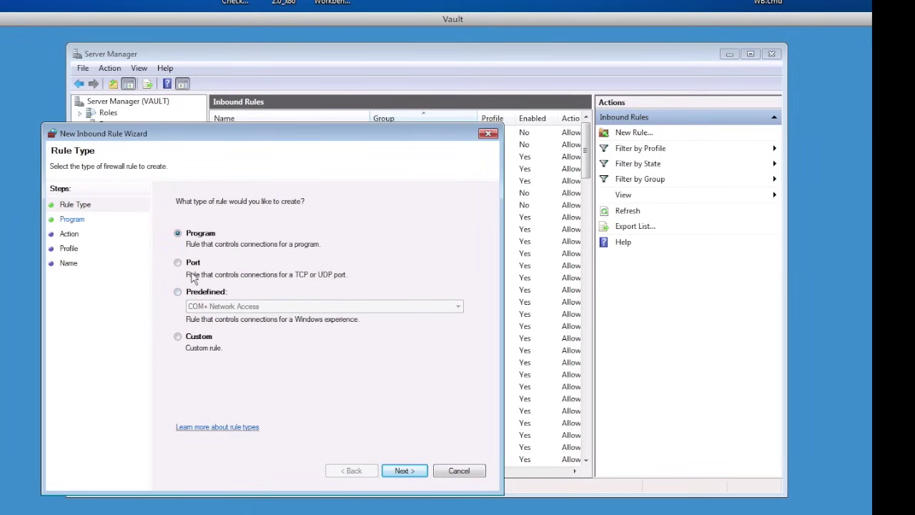
click(184, 263)
click(421, 475)
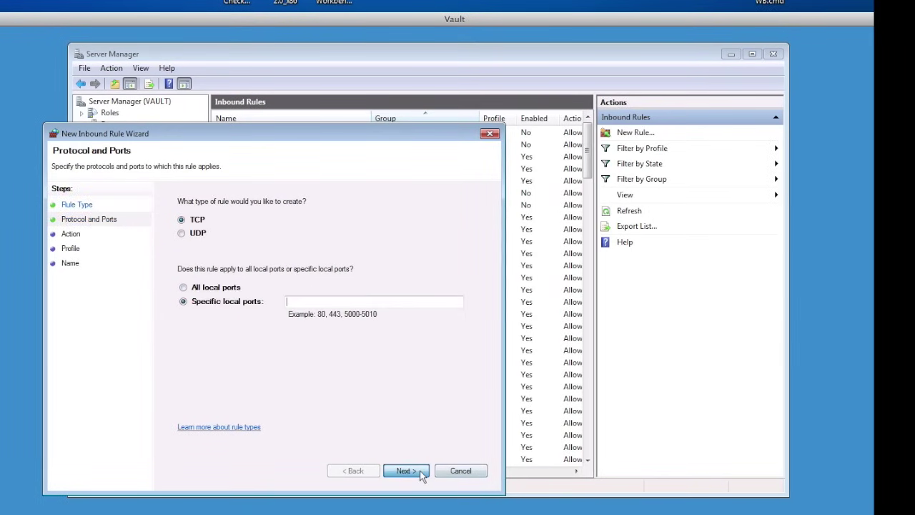
click(358, 306)
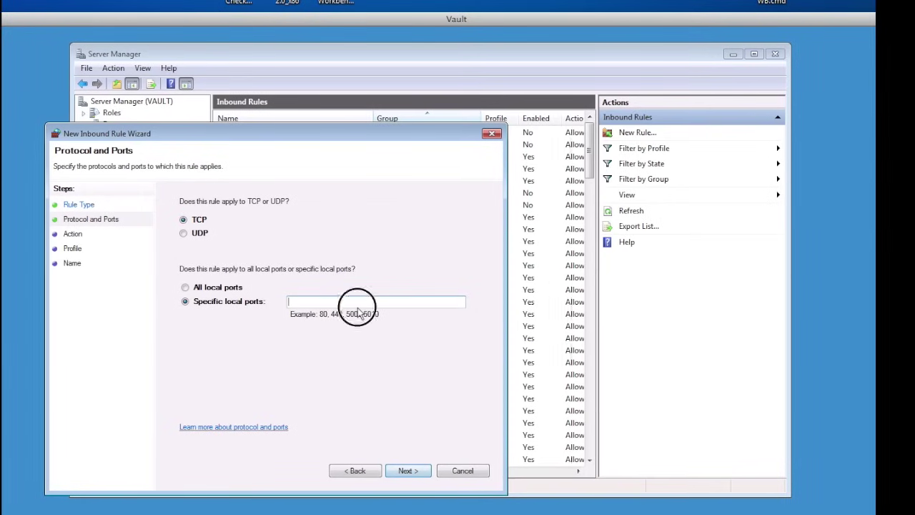
text(3306)
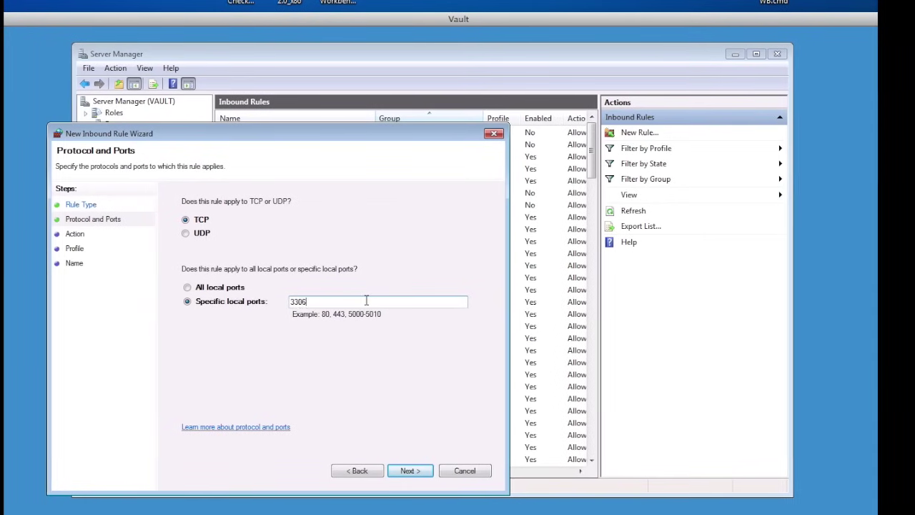
click(411, 471)
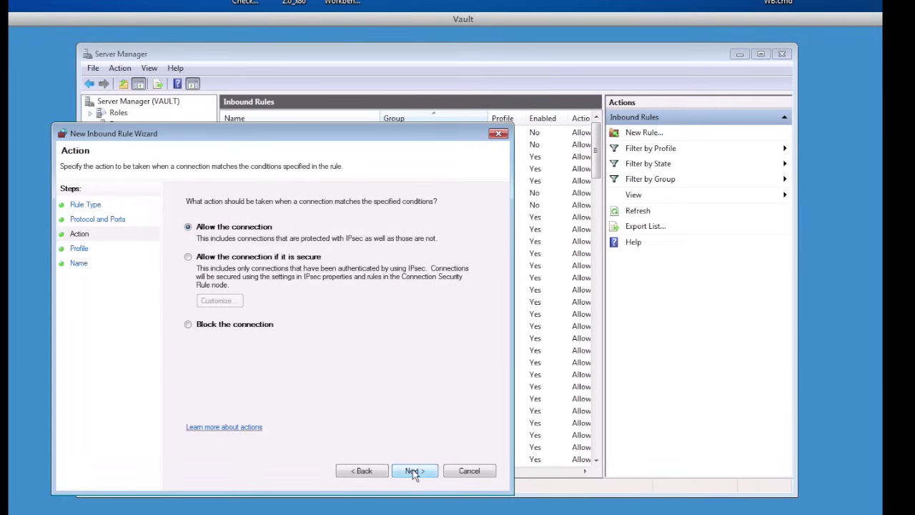
click(413, 472)
click(413, 471)
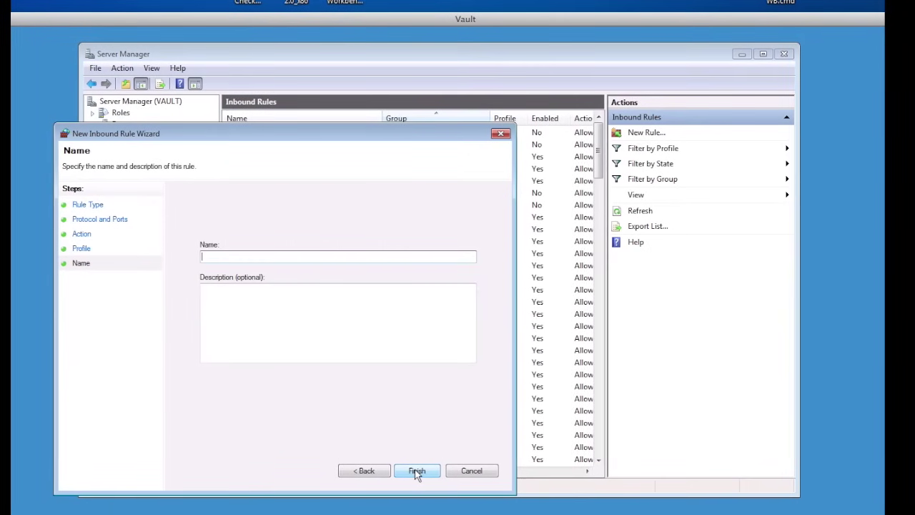
text(MySQL 55)
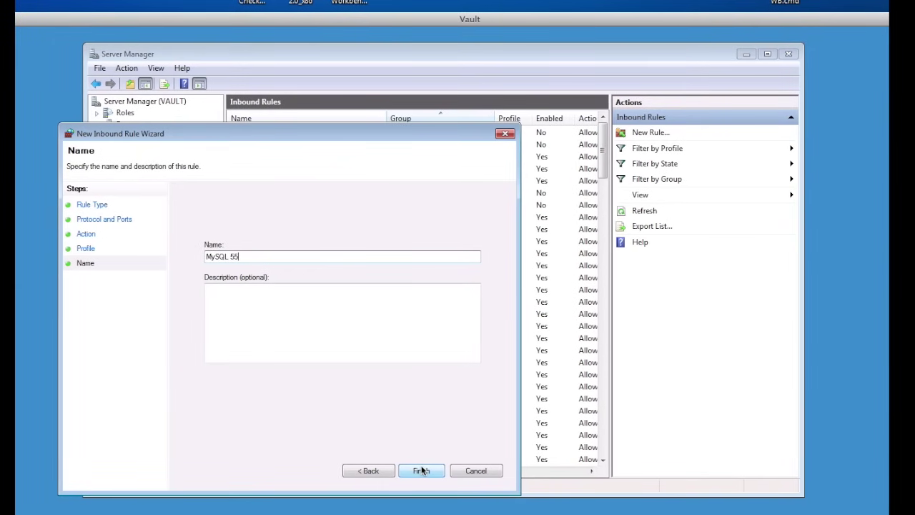
click(421, 469)
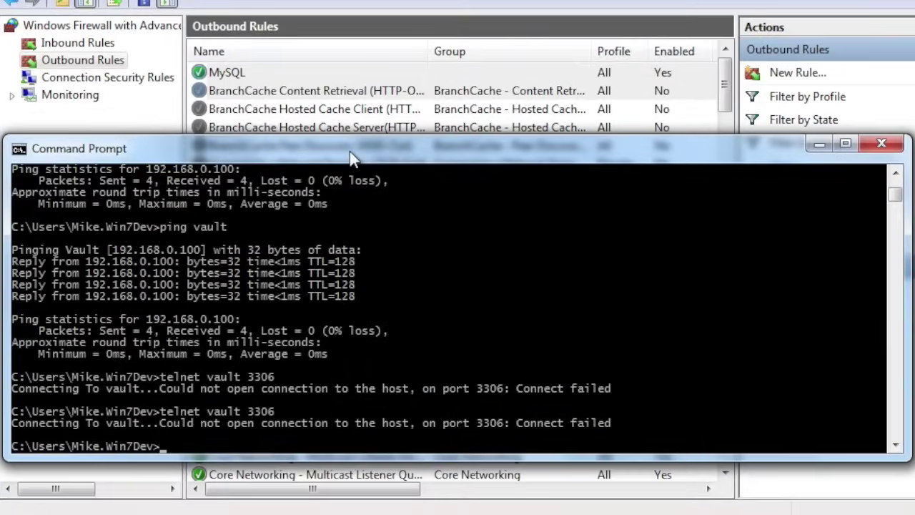
- Rerun telnet vault 3306, get the MySQL 5.5.20 greeting, and close the telnet window
key(Up)
key(Return)
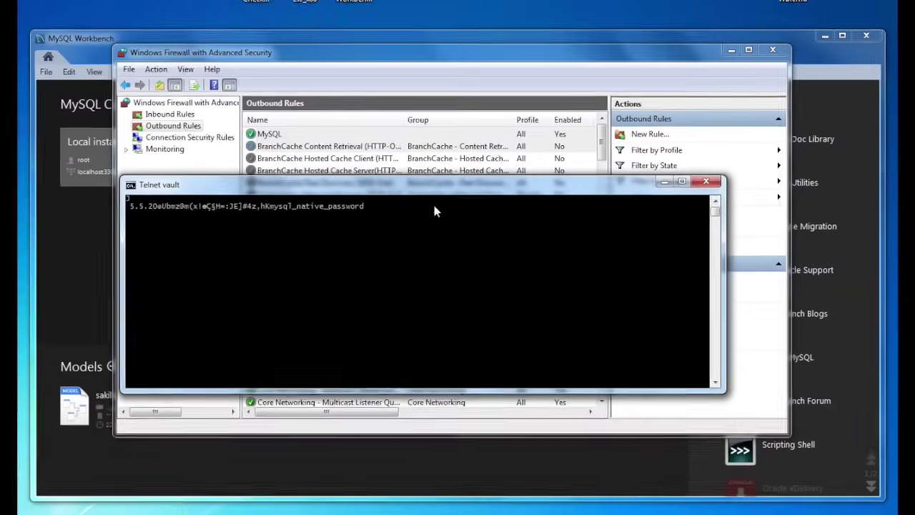
click(706, 185)
- Close the firewall window and retest the vault connection as root until it succeeds
click(770, 51)
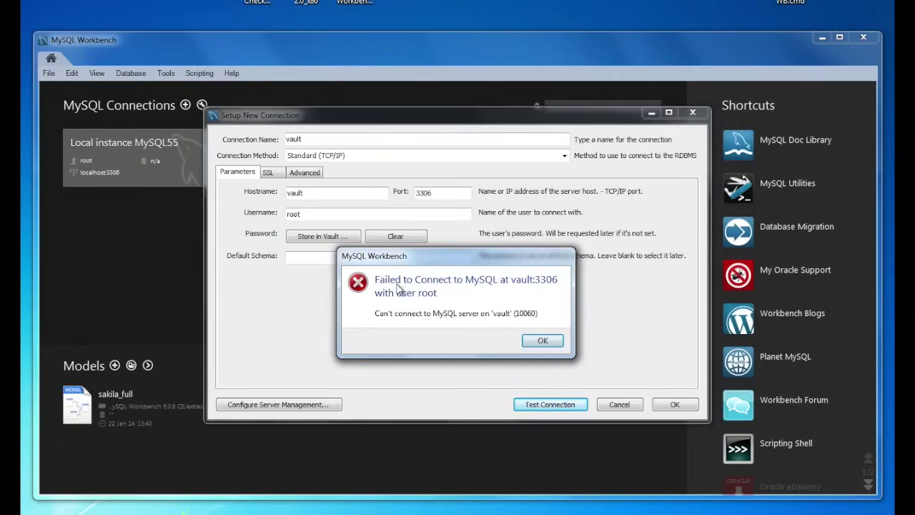
click(543, 340)
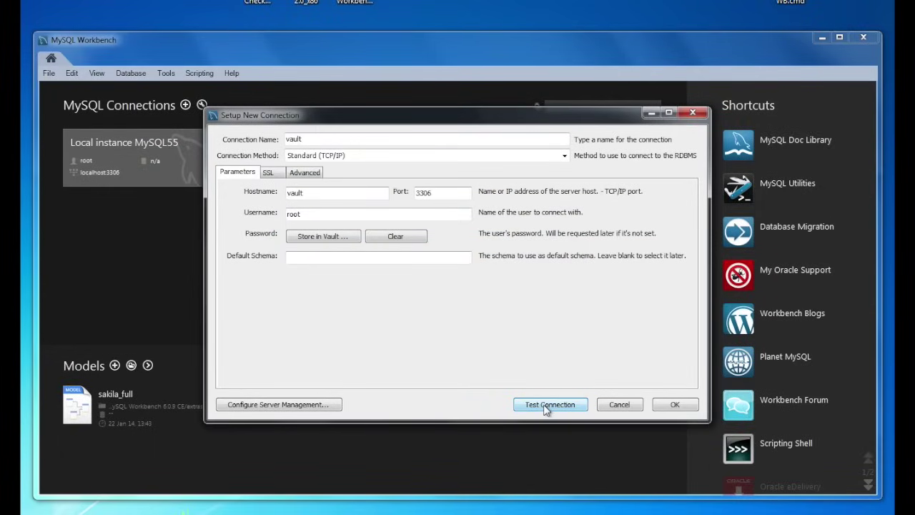
click(547, 405)
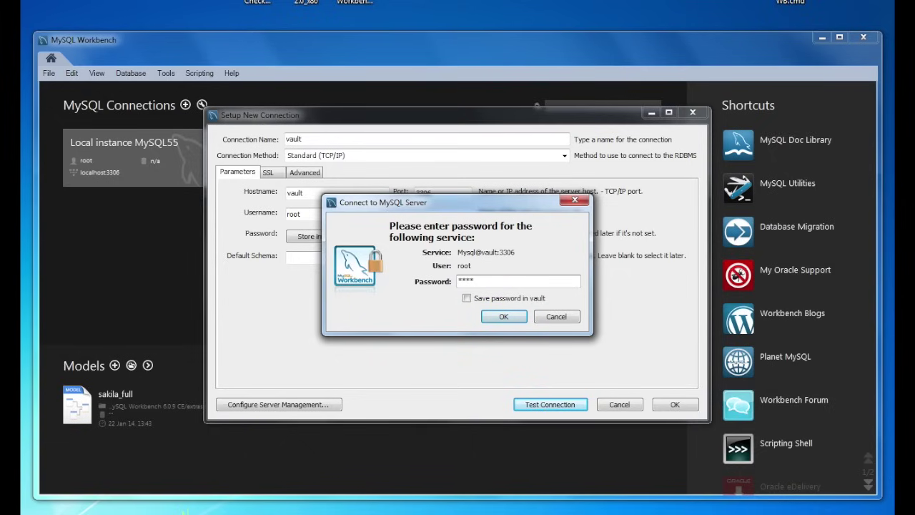
key(Return)
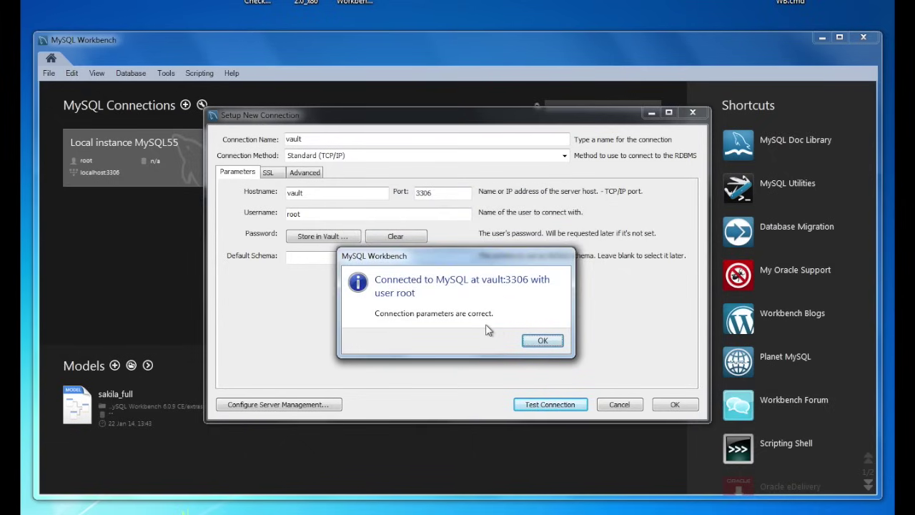
click(541, 341)
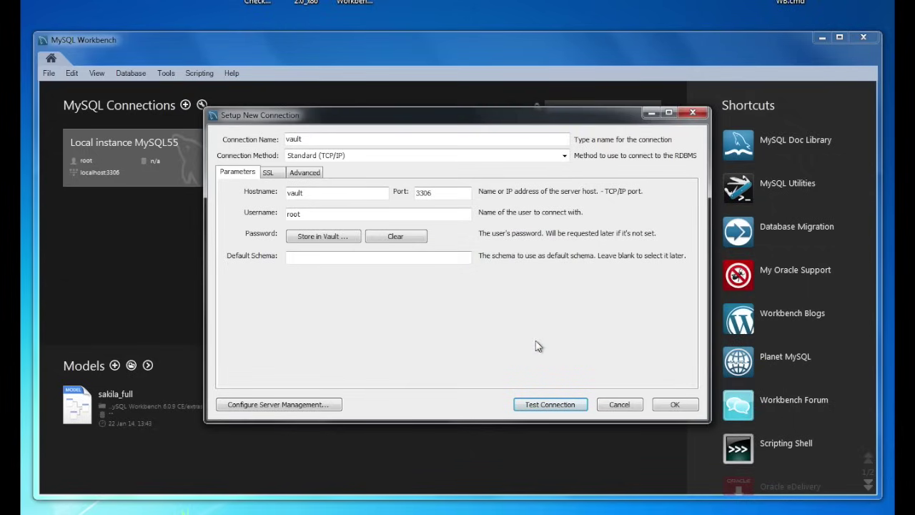
- Save the vault connection, view its Server Status and Client Connections, then close its tab
click(672, 406)
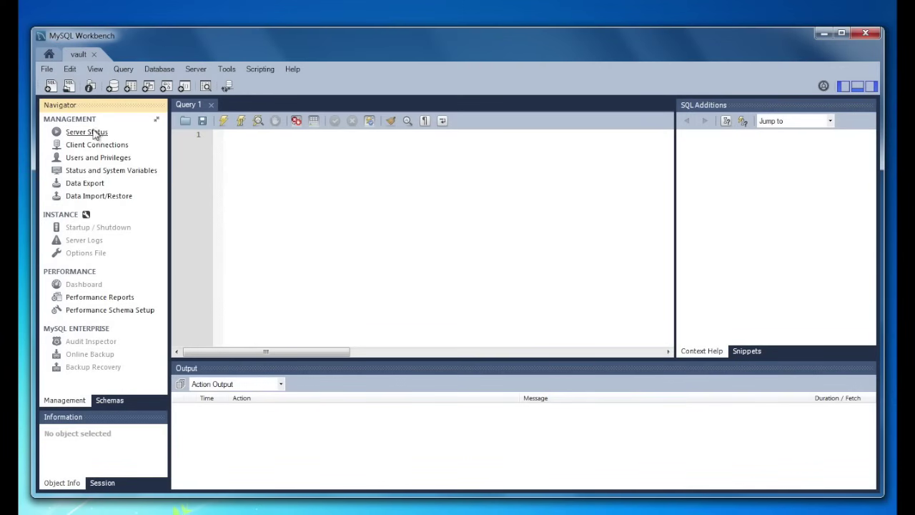
click(95, 136)
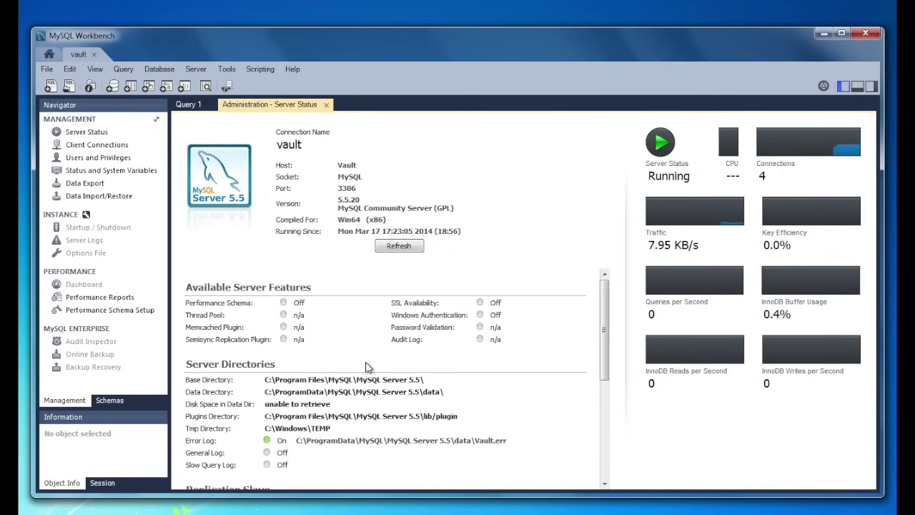
click(119, 148)
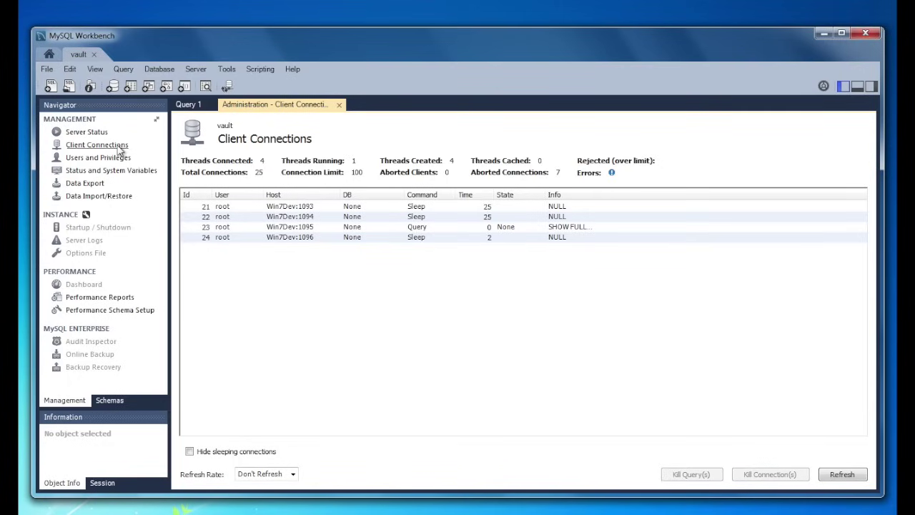
click(95, 53)
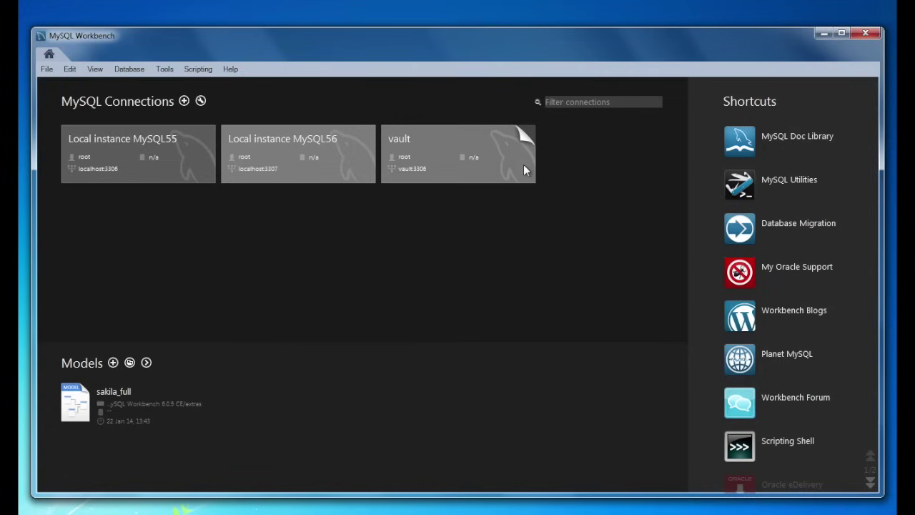
- Launch Configure Remote Management for vault and advance past the DB test to native Windows management
mouse_move(524, 165)
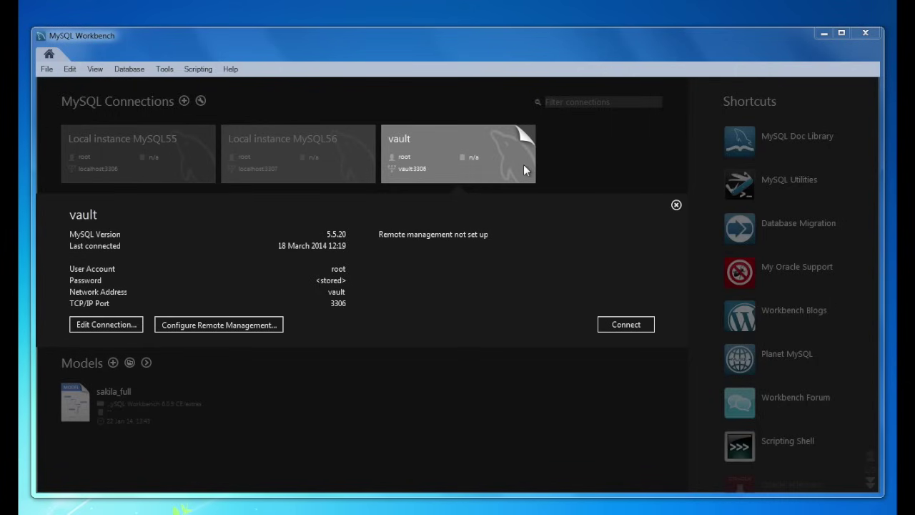
click(259, 323)
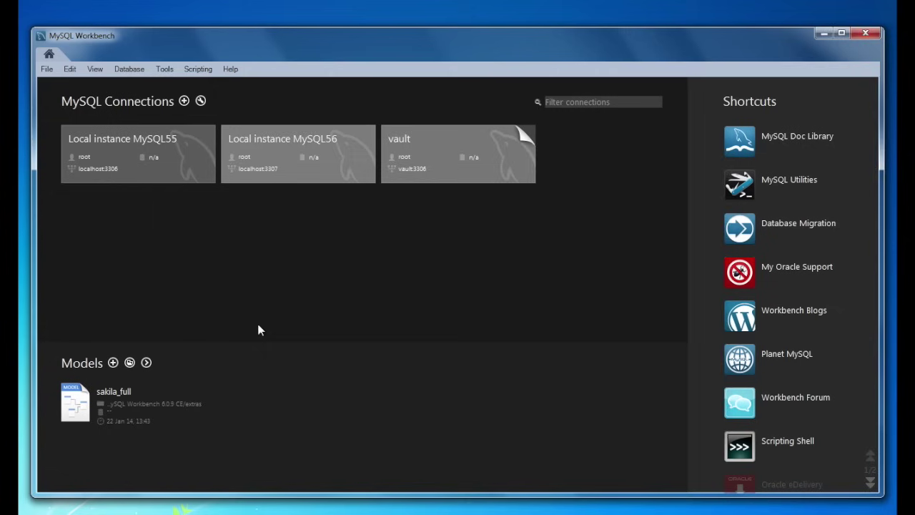
drag(400, 129, 399, 98)
click(629, 455)
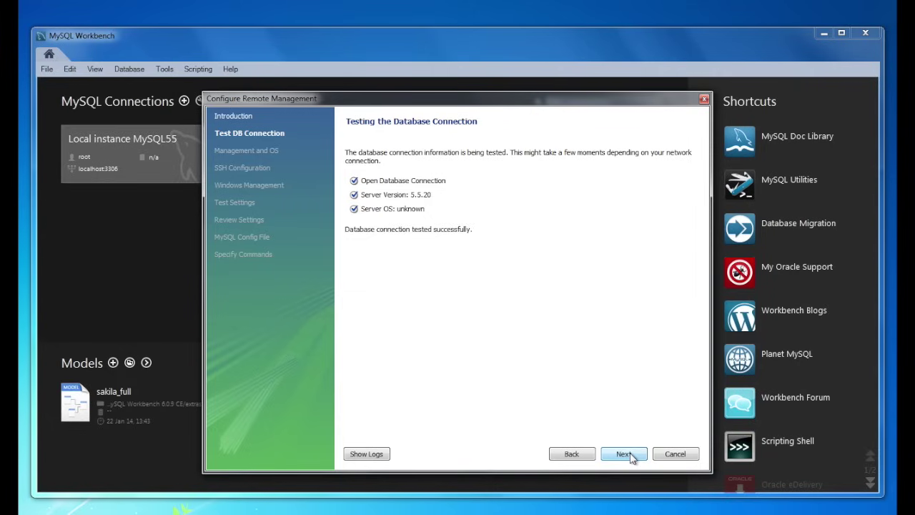
click(623, 453)
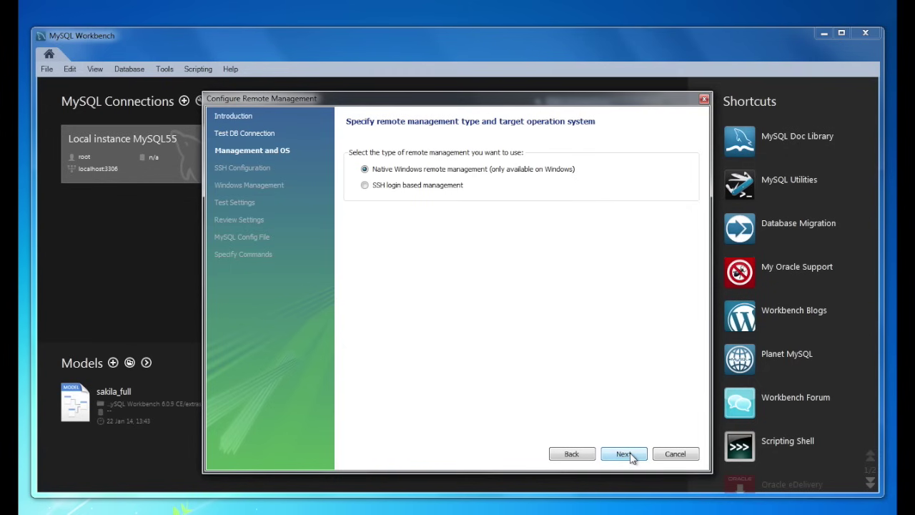
click(623, 454)
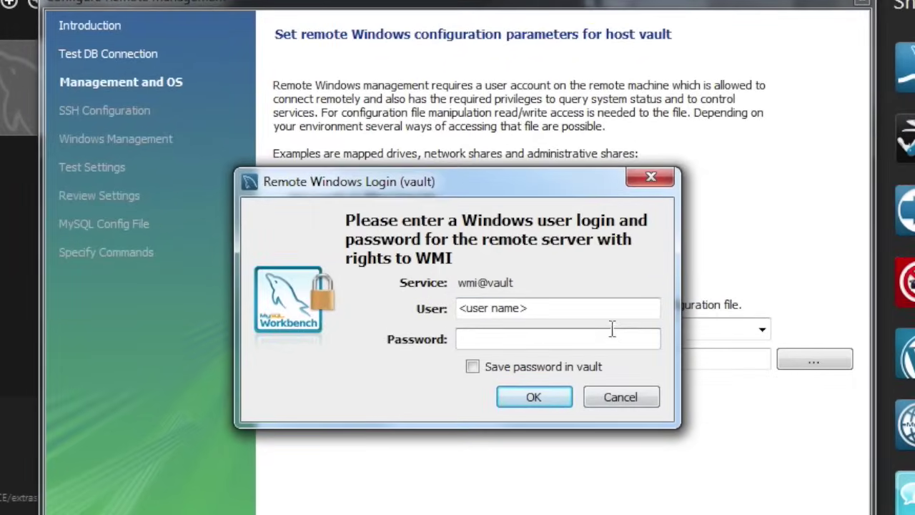
- Enter the Windows user name and password for vault, find the service list empty, and go back
click(594, 308)
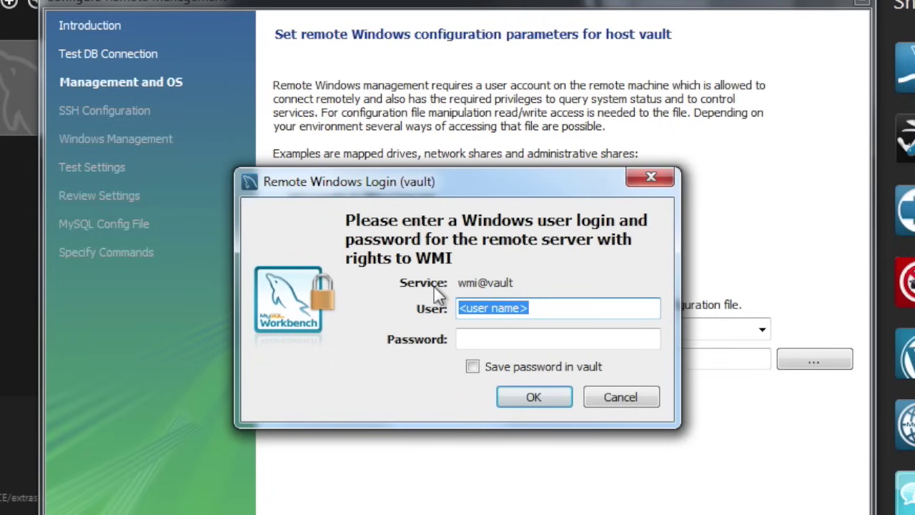
text(mike)
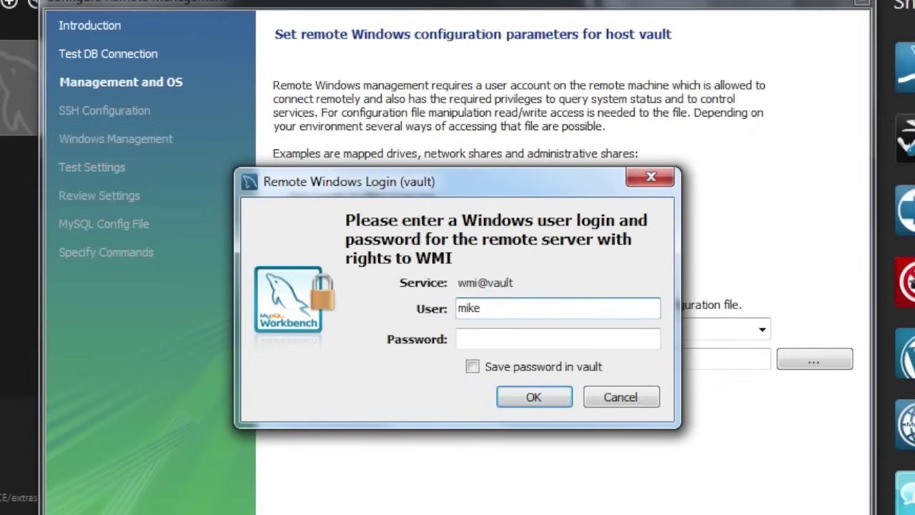
click(461, 339)
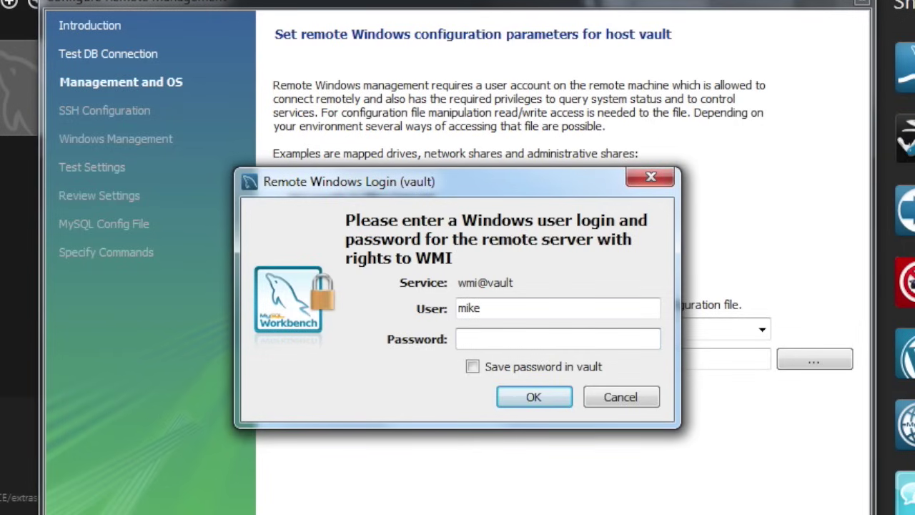
text(****)
key(Return)
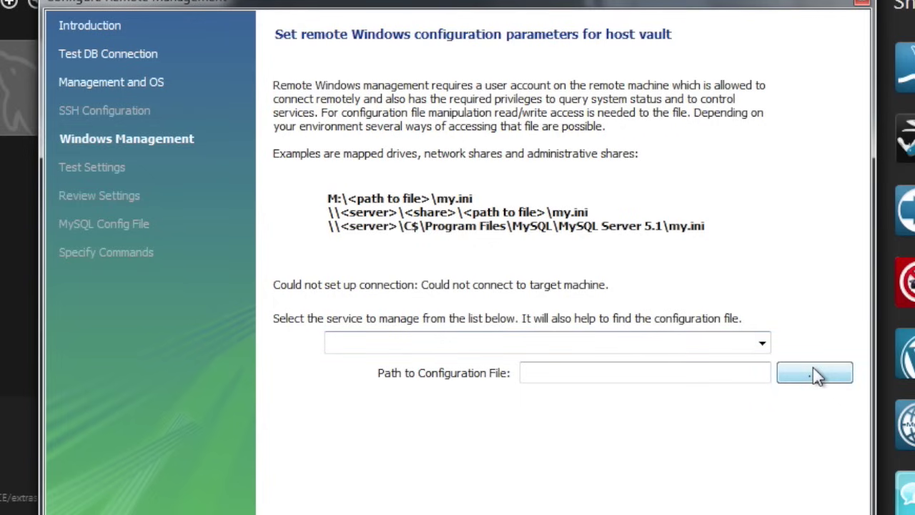
click(762, 345)
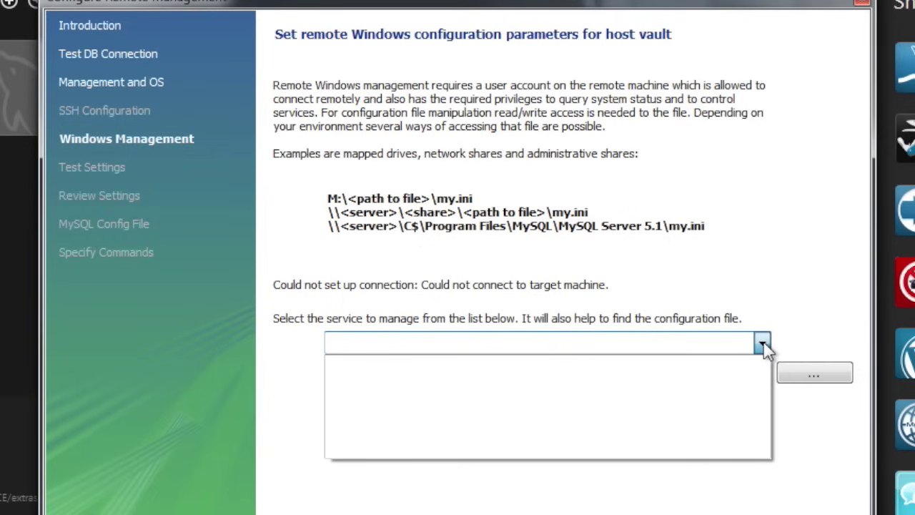
click(762, 344)
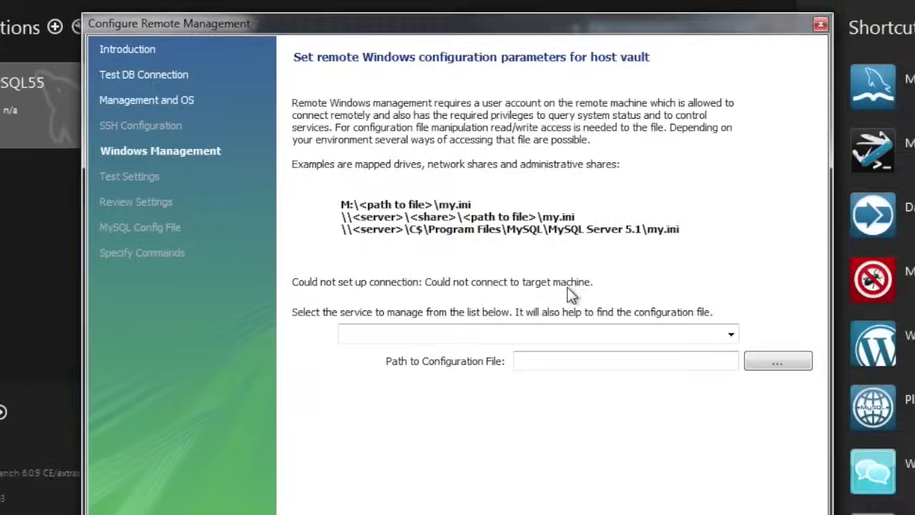
click(568, 453)
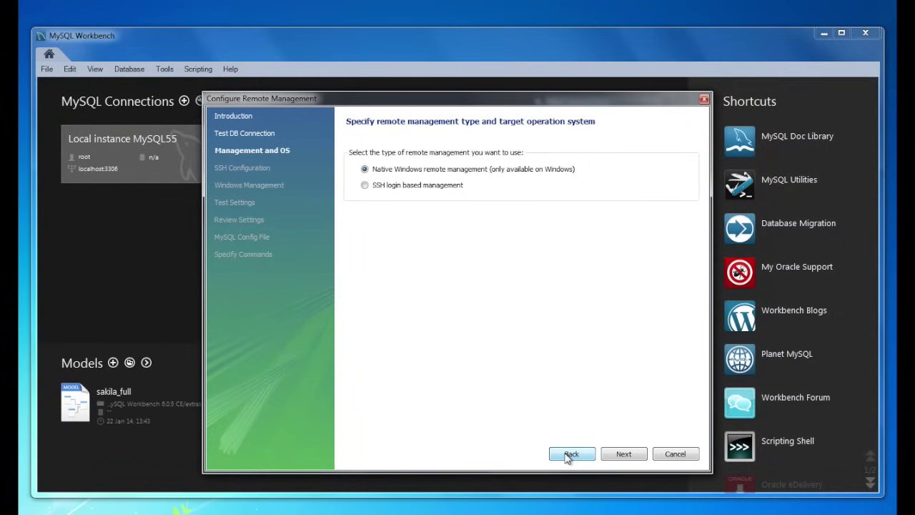
- Retry the Windows login with the user name and a password saved in the vault
click(628, 453)
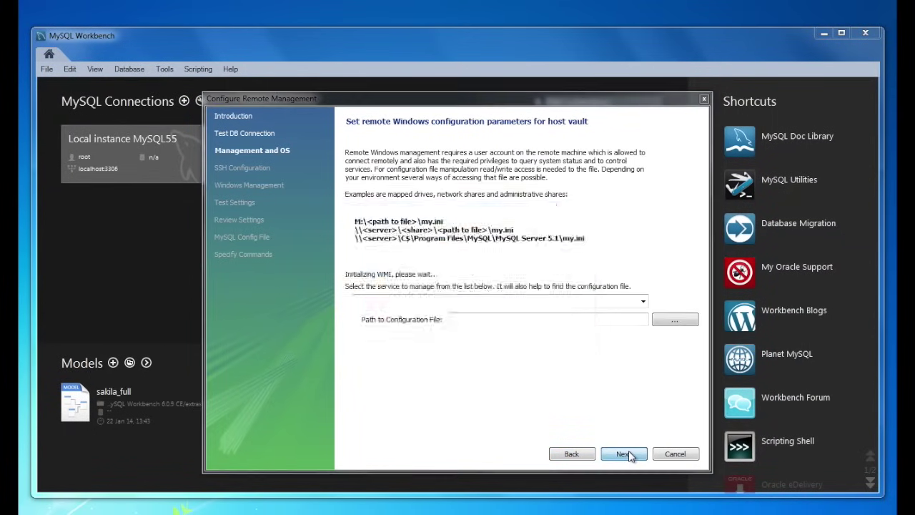
click(526, 289)
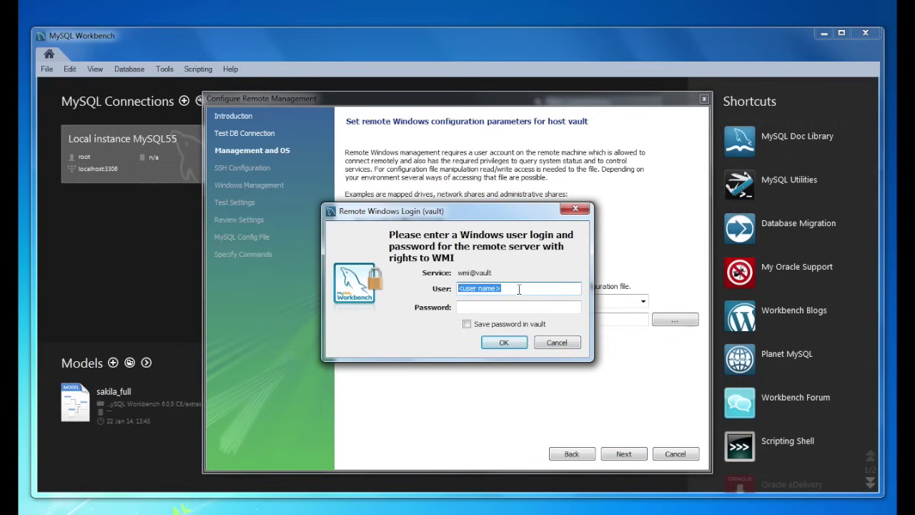
text(Mike)
text(************)
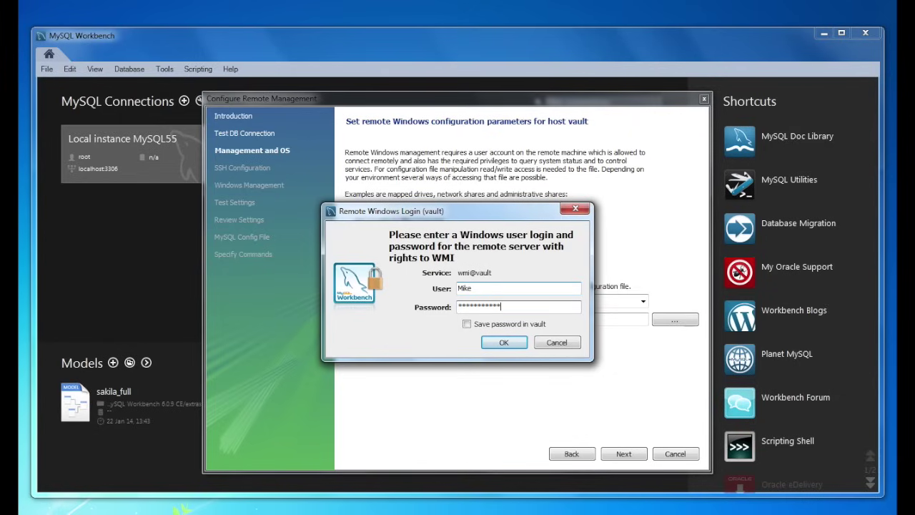
click(526, 325)
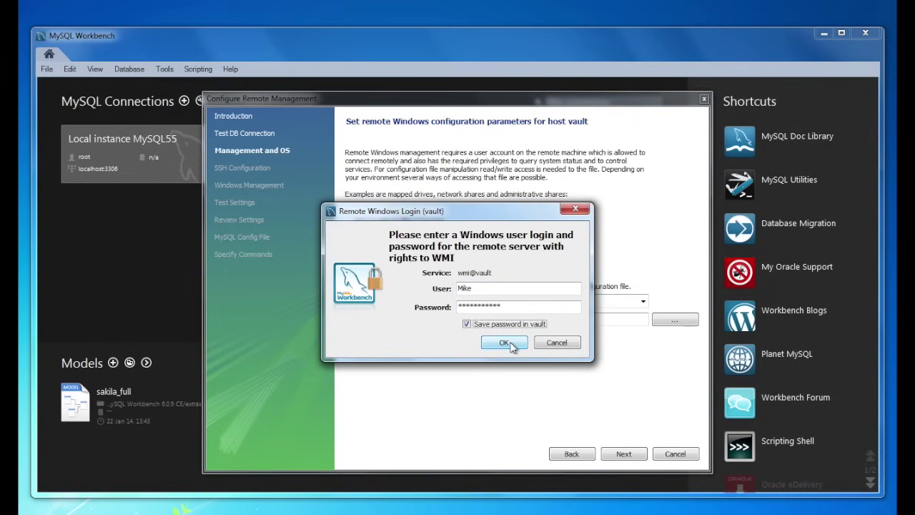
click(505, 343)
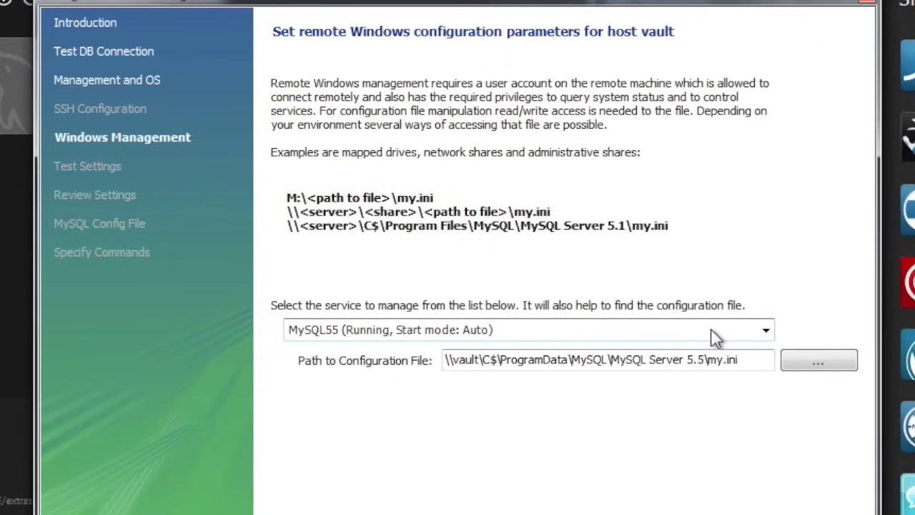
- Choose the MySQL55 service, pass the host settings test, and accept the reviewed settings
click(715, 337)
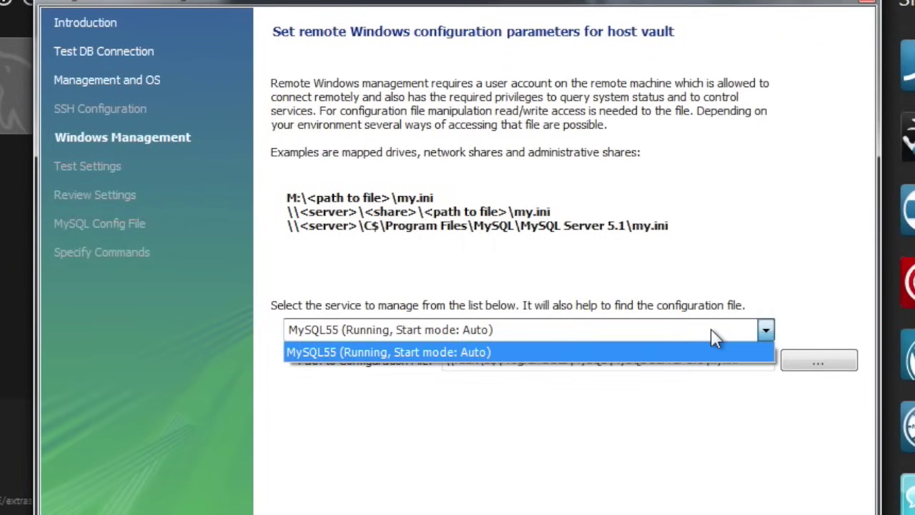
click(715, 337)
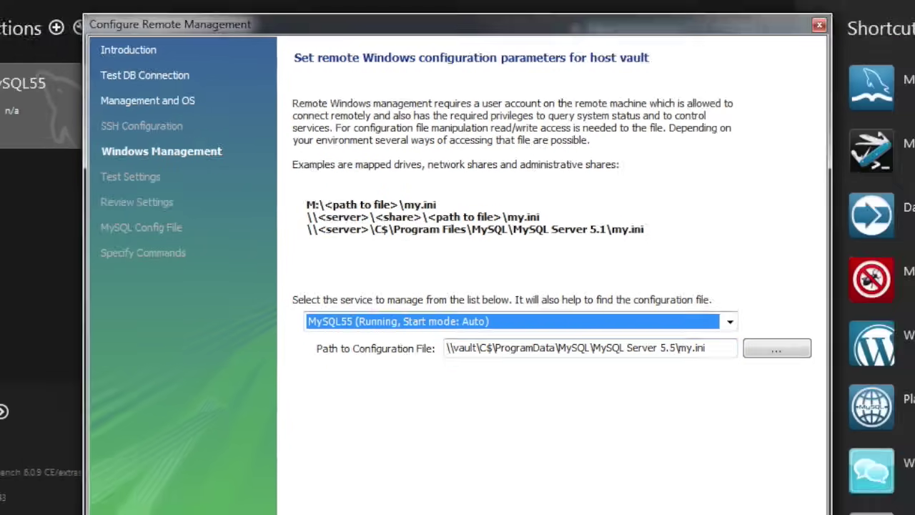
click(624, 454)
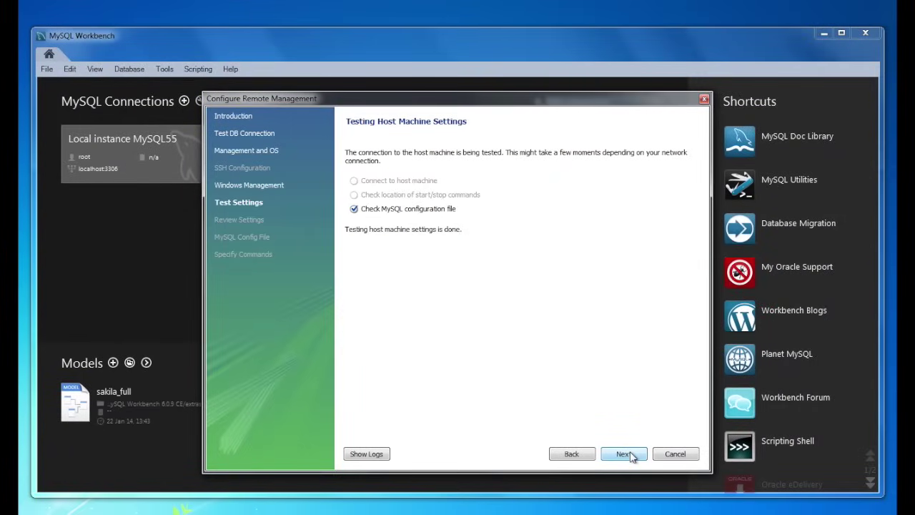
click(631, 456)
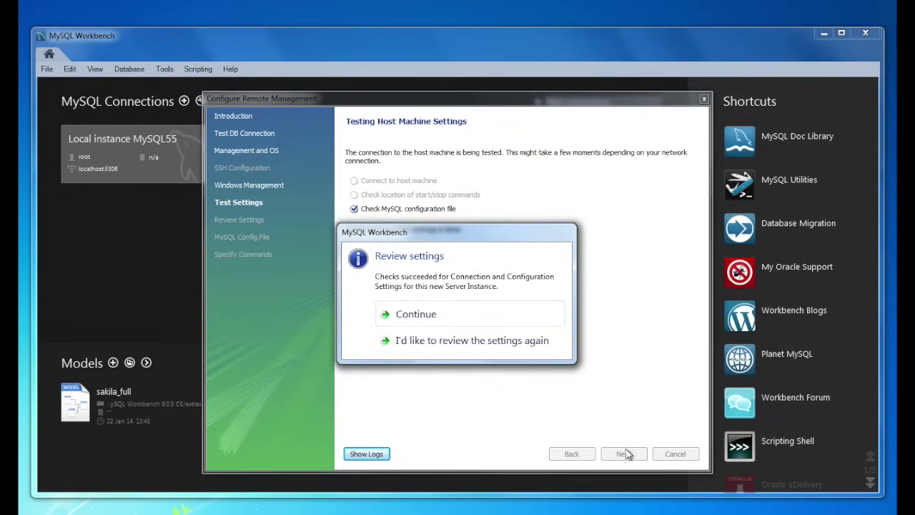
click(467, 314)
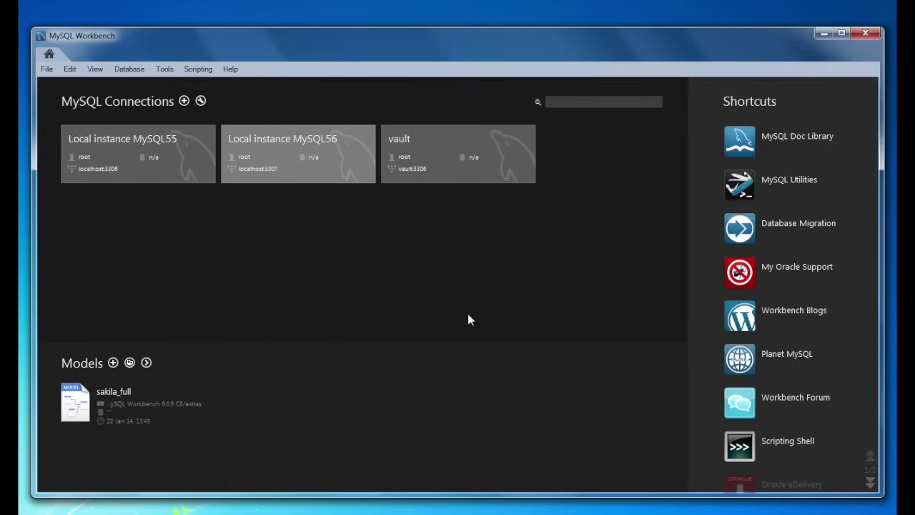
- Open vault's Startup / Shutdown page and follow the access error to its connection settings
click(420, 147)
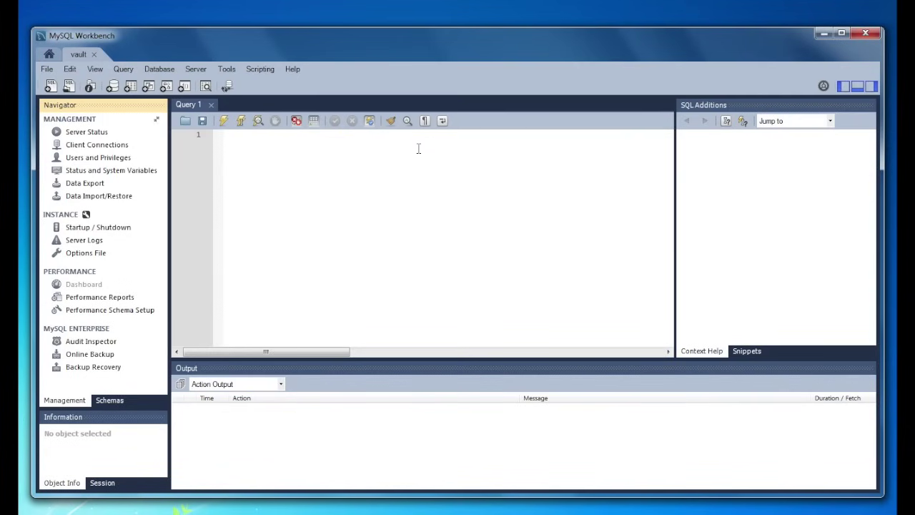
click(112, 229)
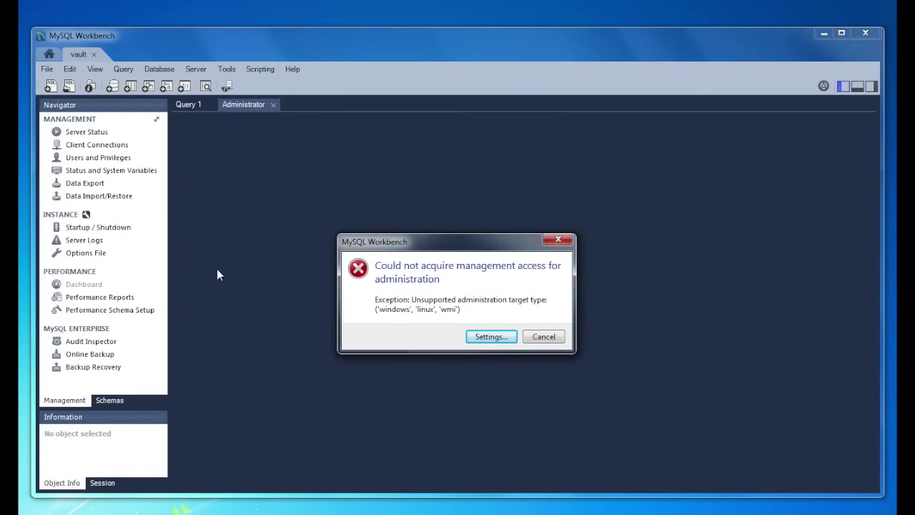
click(493, 339)
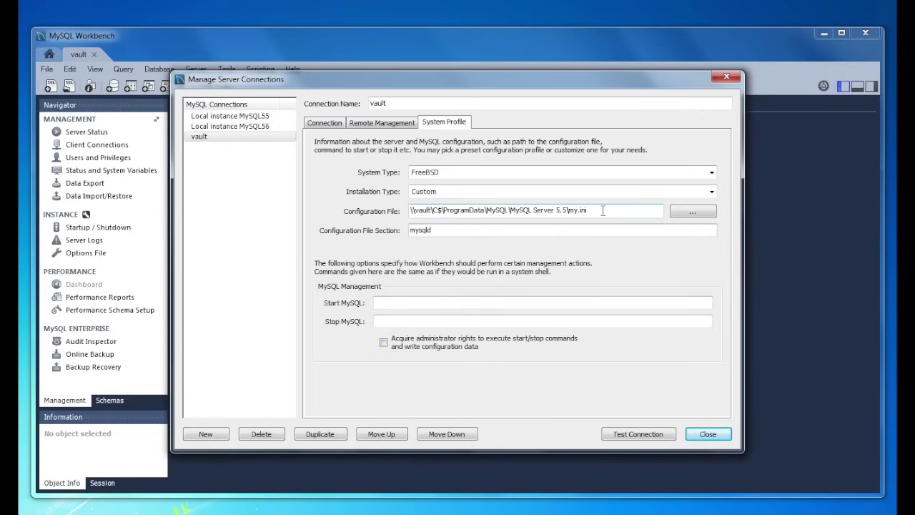
- Set vault's profile to Windows with MySQL 5.5 installer, the \\vault\C$ my.ini path, and service MySQL55
drag(587, 210, 288, 194)
key(ctrl+c)
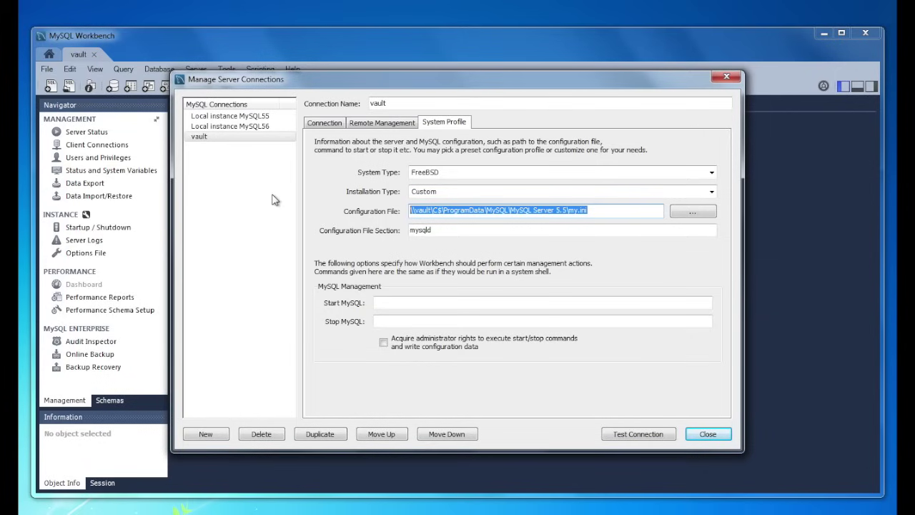
click(439, 173)
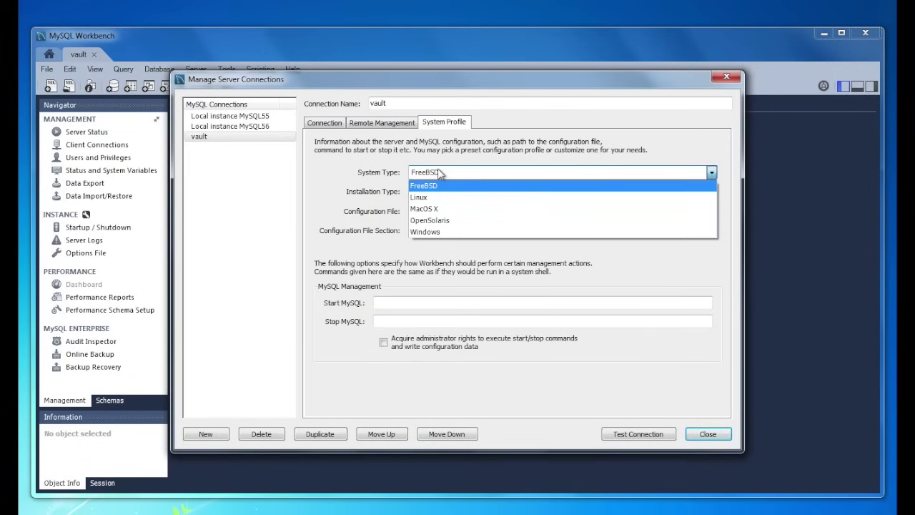
click(438, 231)
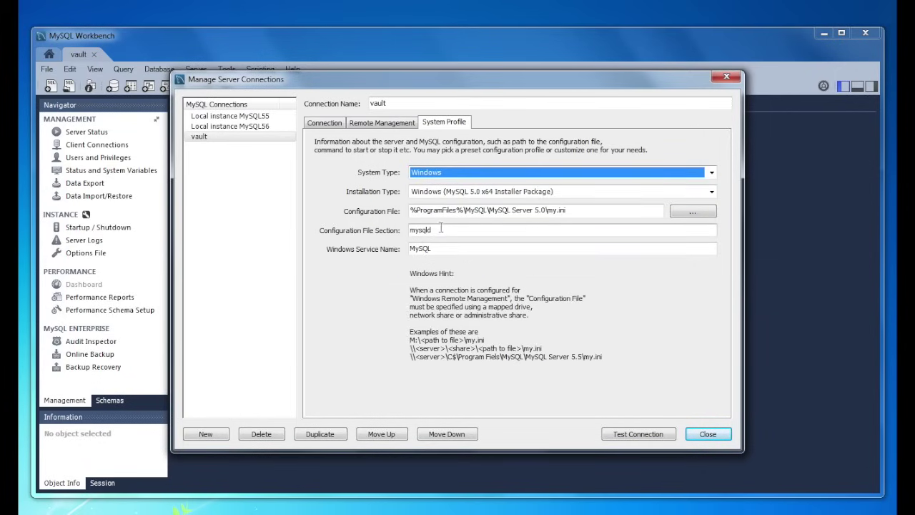
click(550, 191)
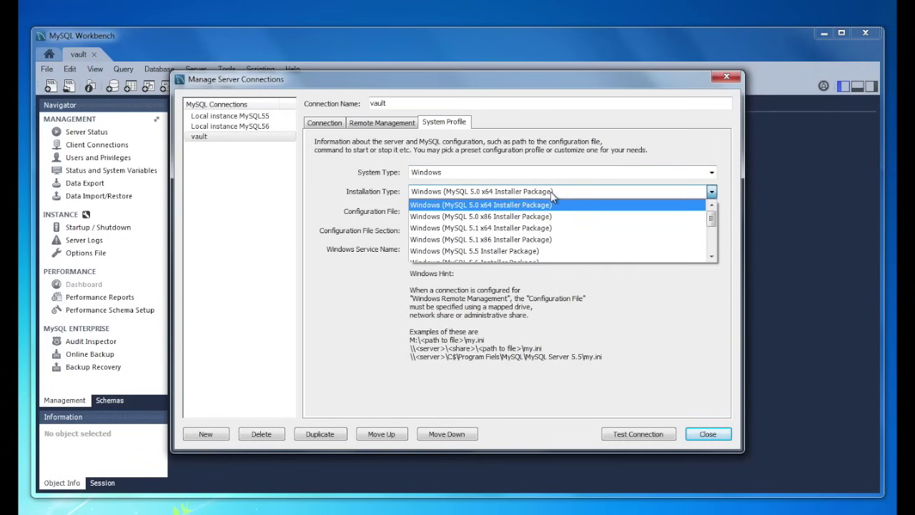
scroll(532, 249, down, 1)
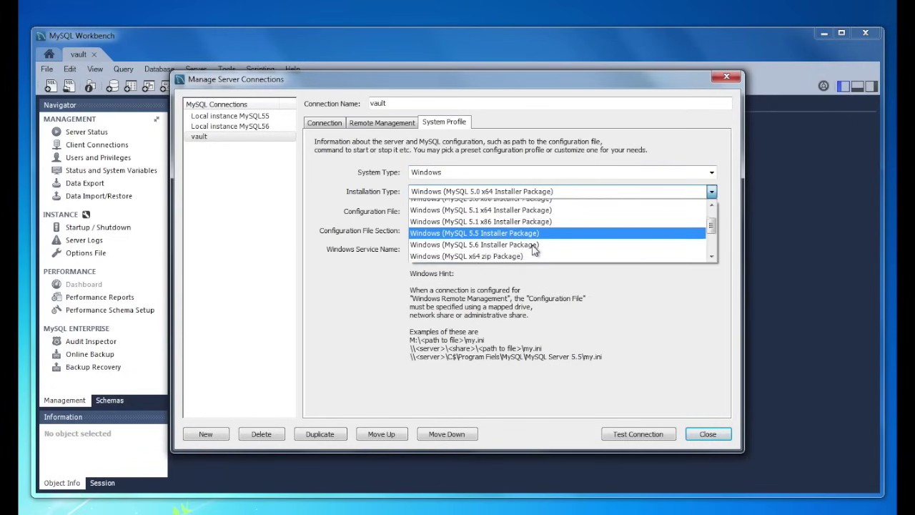
click(536, 210)
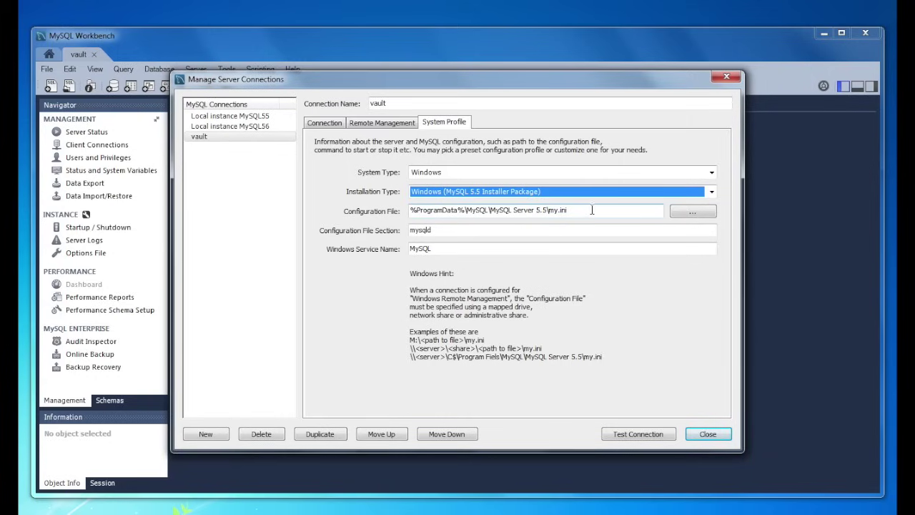
drag(600, 210, 408, 191)
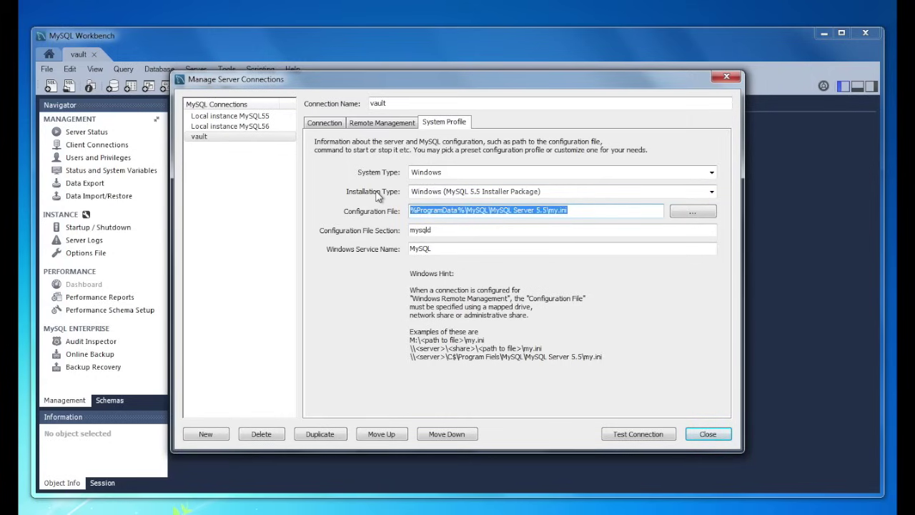
key(ctrl+v)
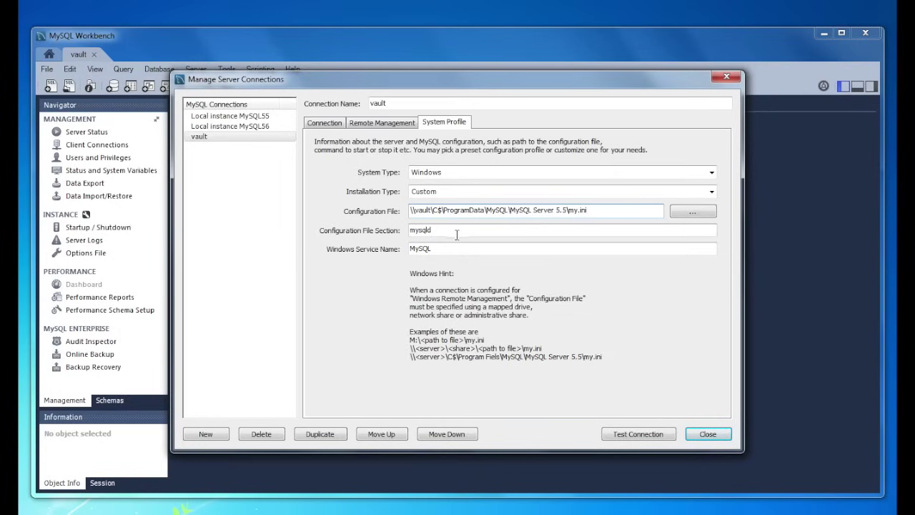
click(454, 249)
text(55)
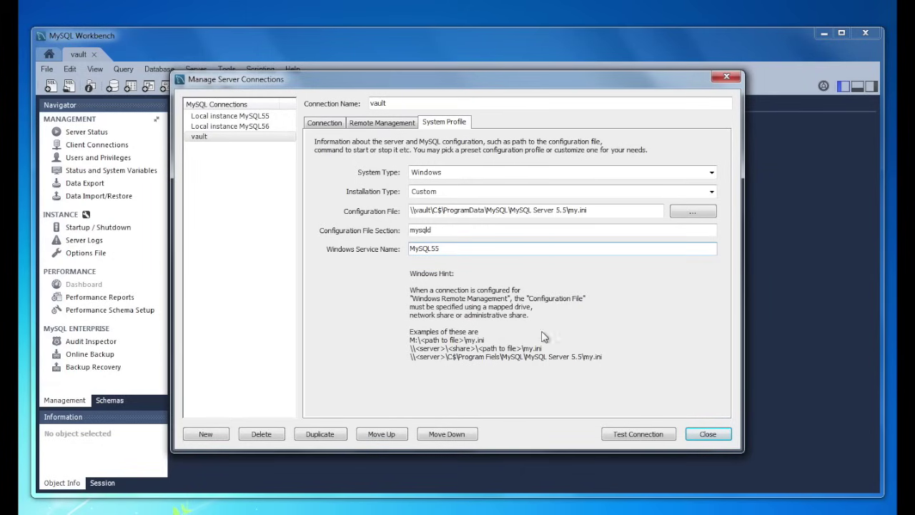
- Test the vault connection successfully and close the connection settings
click(623, 434)
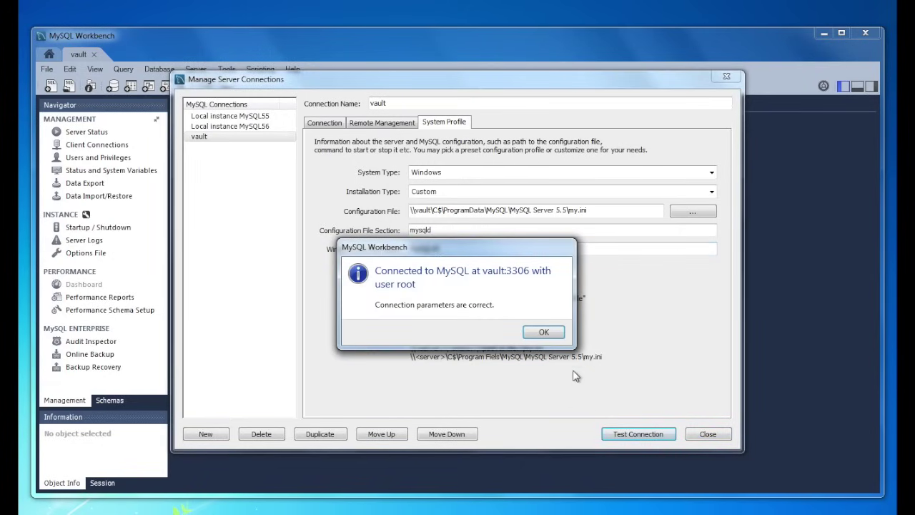
click(543, 332)
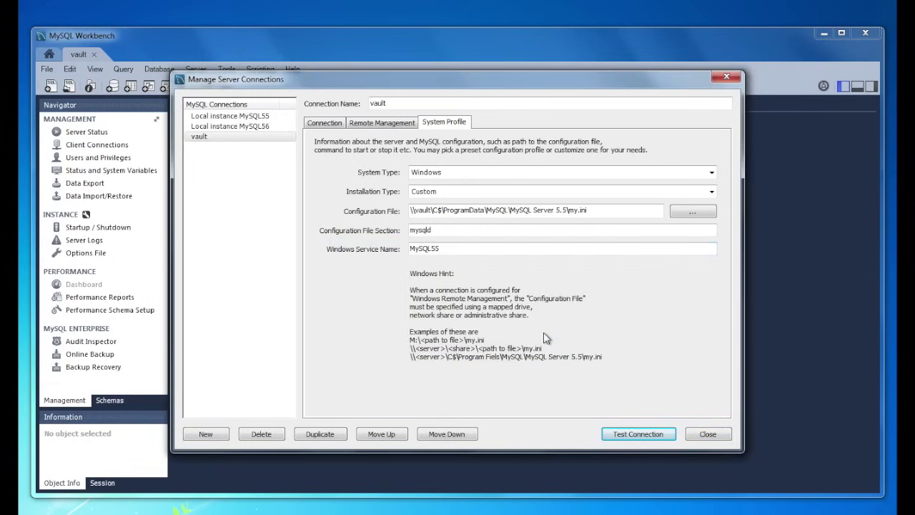
click(707, 434)
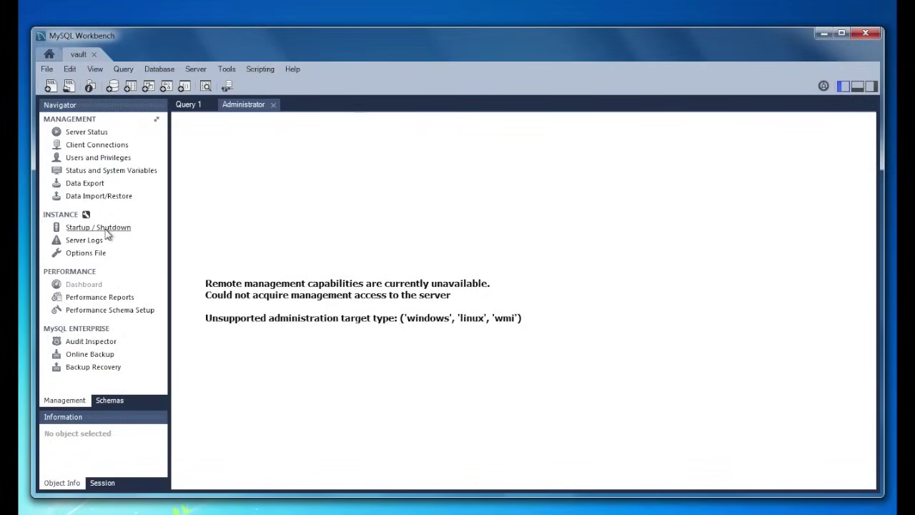
- View the vault server's Startup / Shutdown page and then its Server Status page
click(98, 226)
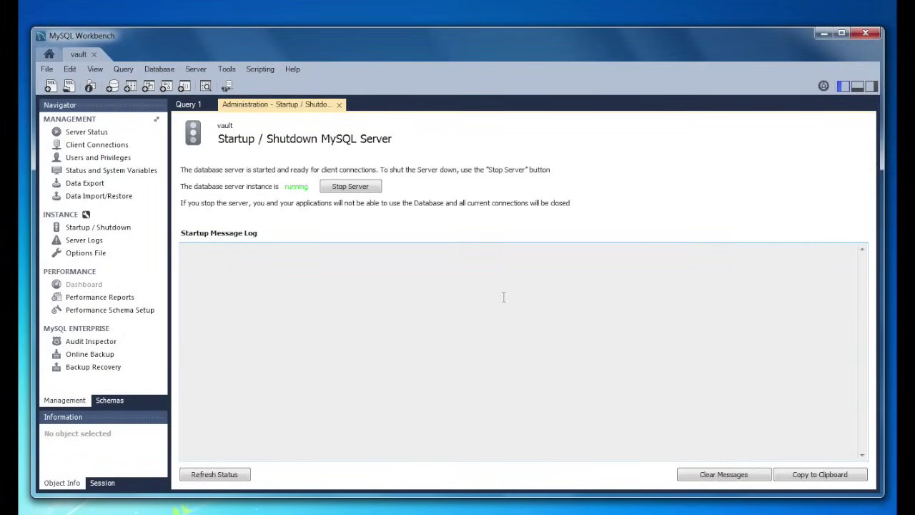
click(87, 132)
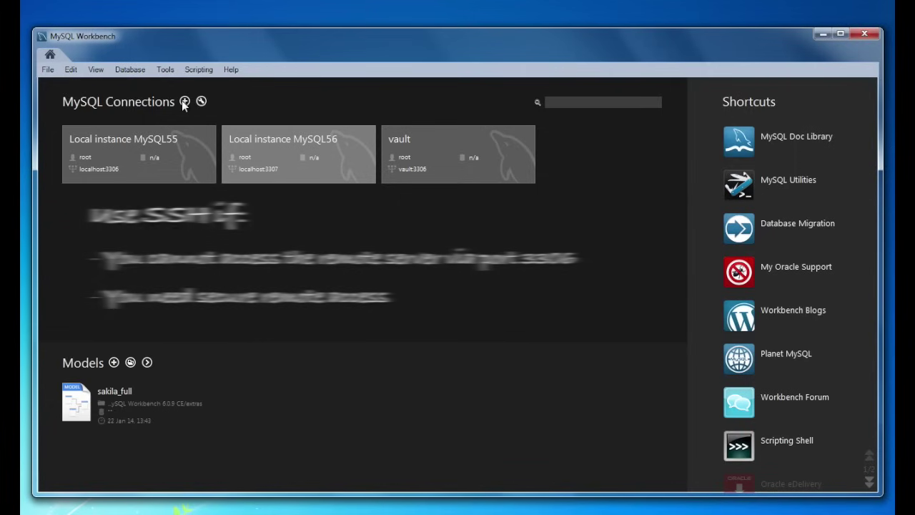
- Create a new connection named 'Nike 11' using Standard TCP/IP over SSH
click(184, 102)
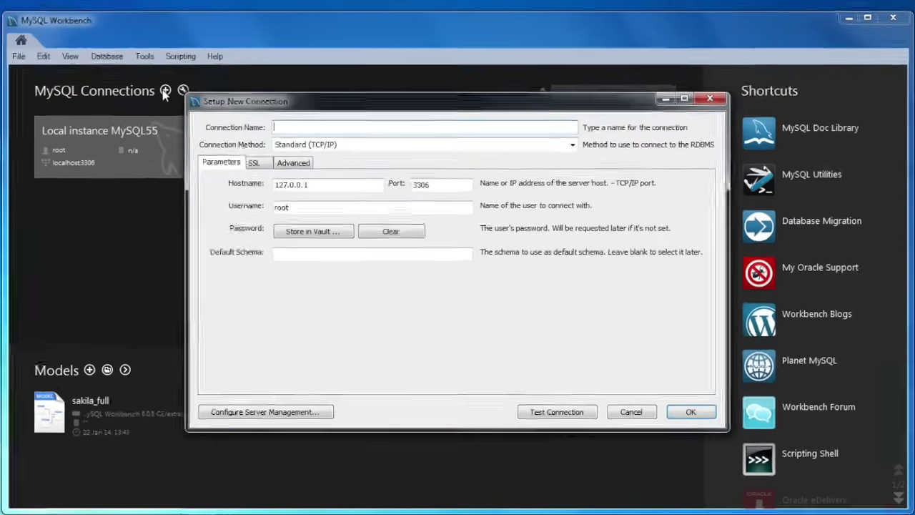
text(Nike 11)
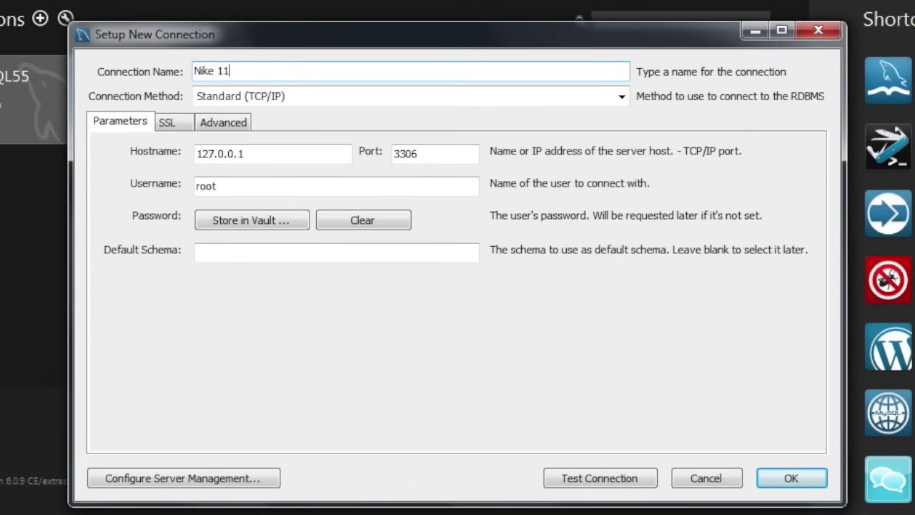
click(326, 94)
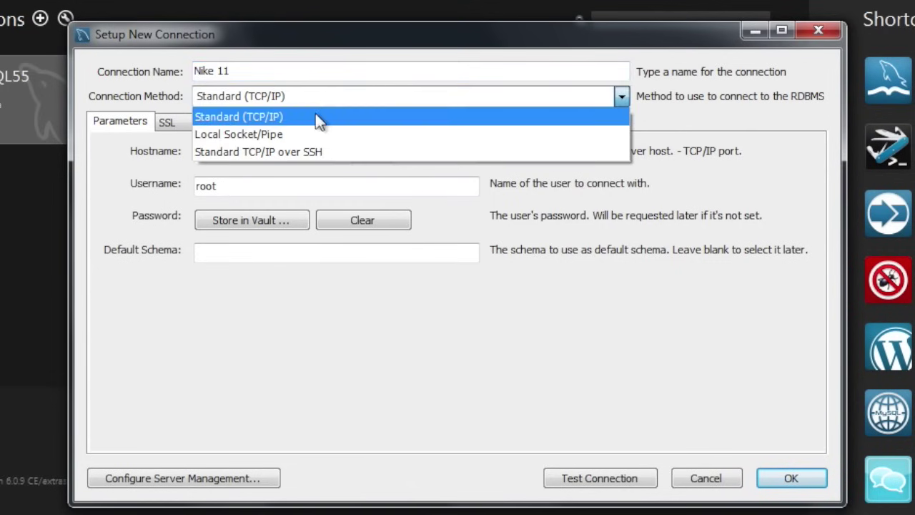
click(302, 151)
double_click(303, 150)
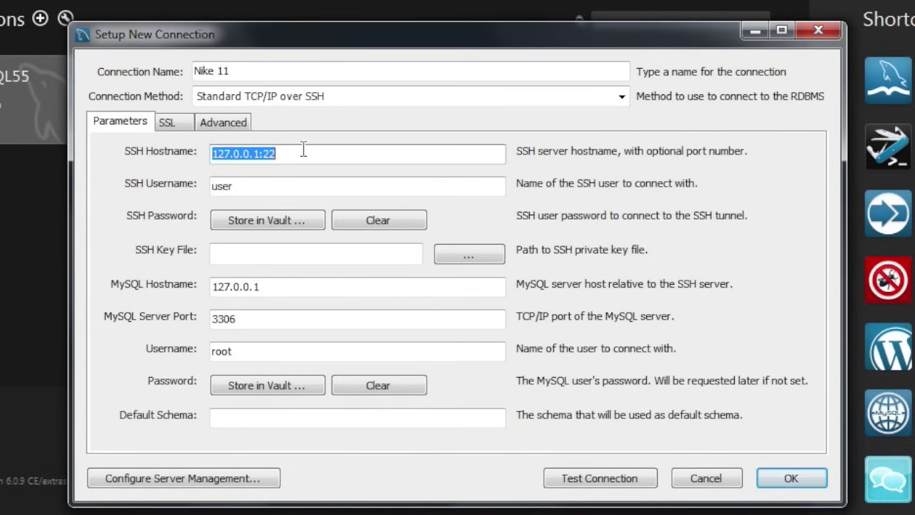
- Set SSH hostname nike11 and SSH username root, then test the Nike 11 connection
text(nike11)
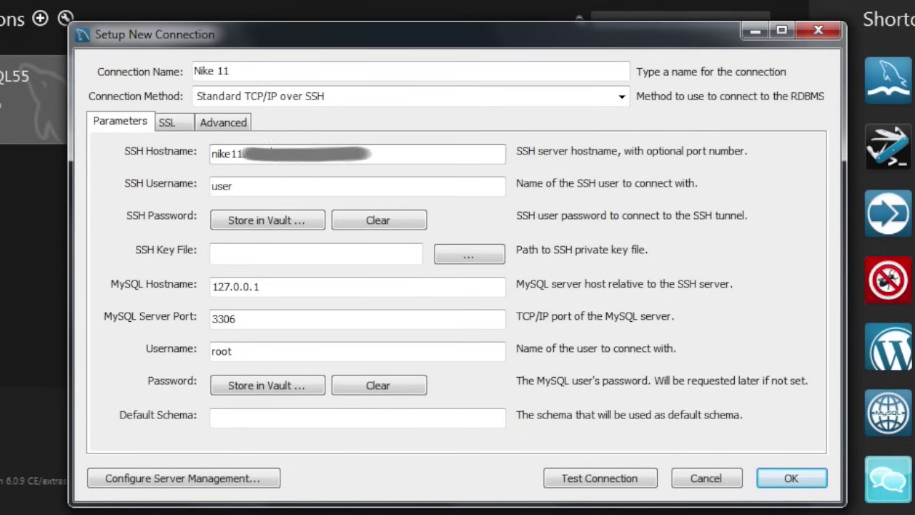
key(Tab)
text(root)
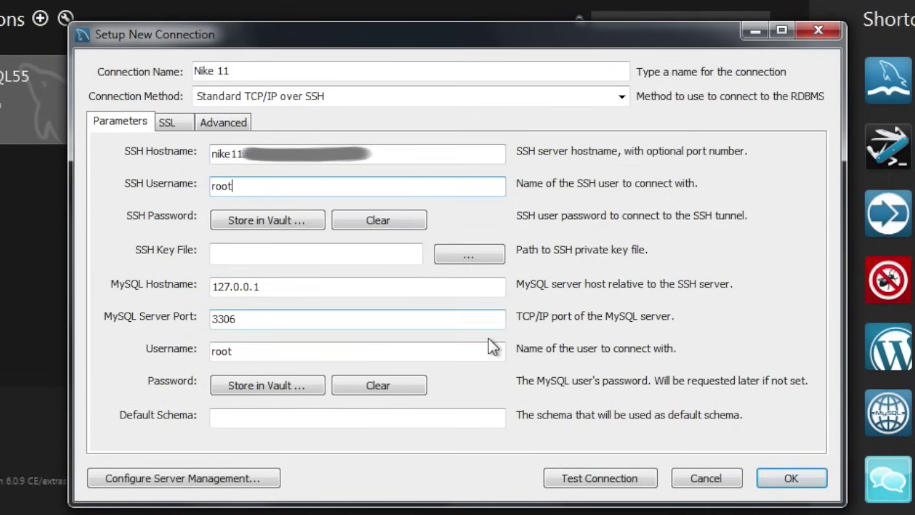
click(590, 473)
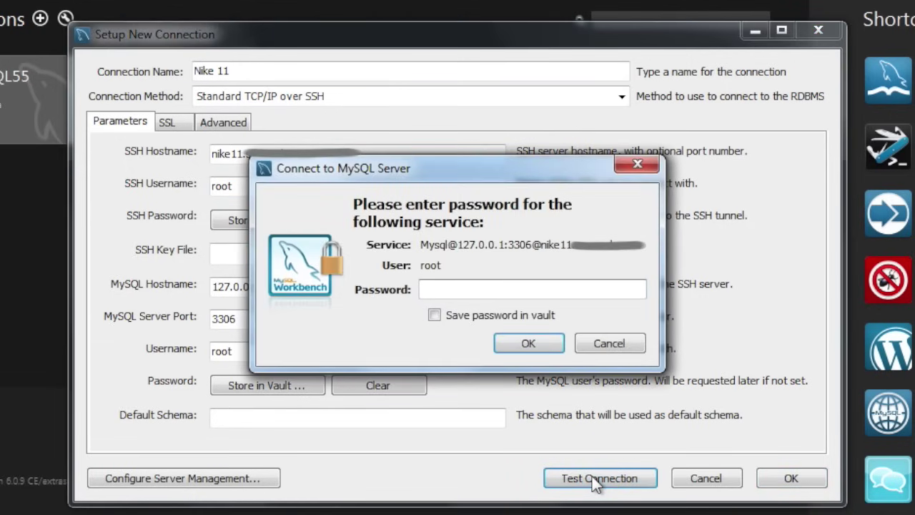
- Enter the MySQL root password so the Nike 11 test through the SSH tunnel succeeds
text(********)
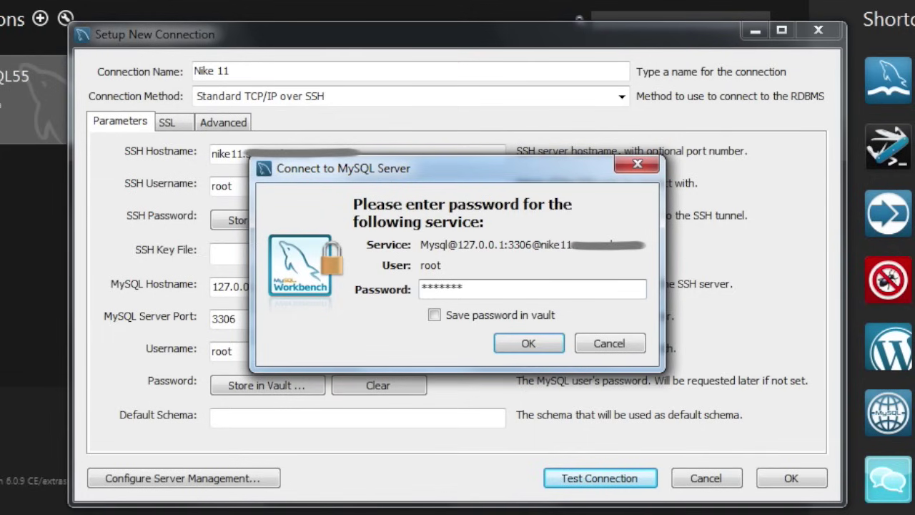
key(Return)
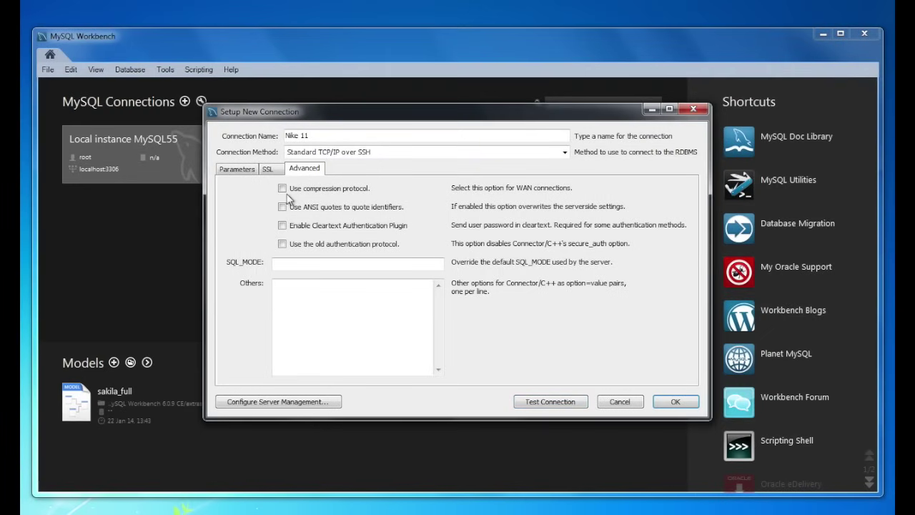
- Turn on compression protocol and ANSI quotes, and run the remote management wizard's connection test
click(282, 189)
click(283, 206)
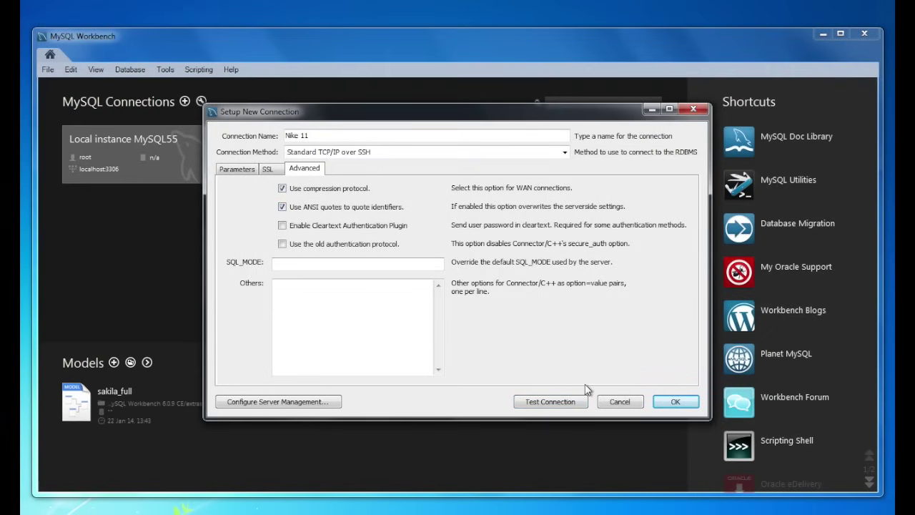
click(285, 402)
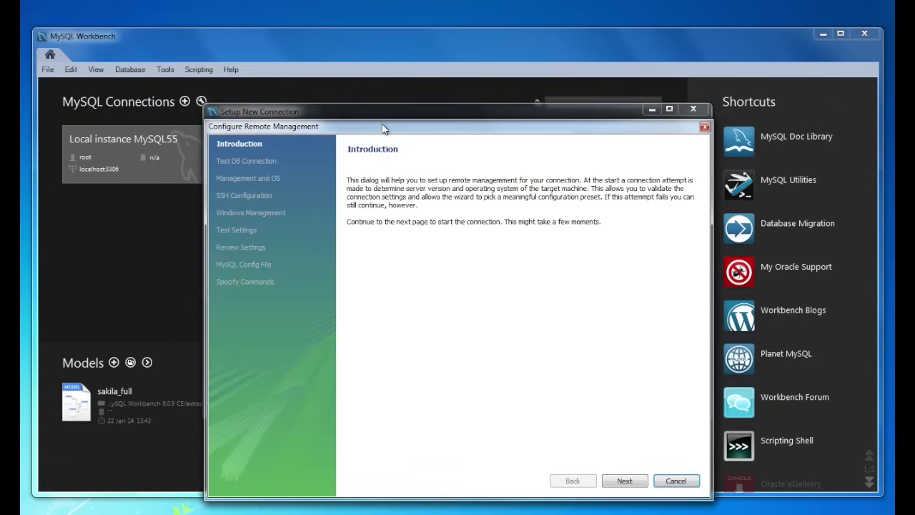
drag(381, 125, 361, 84)
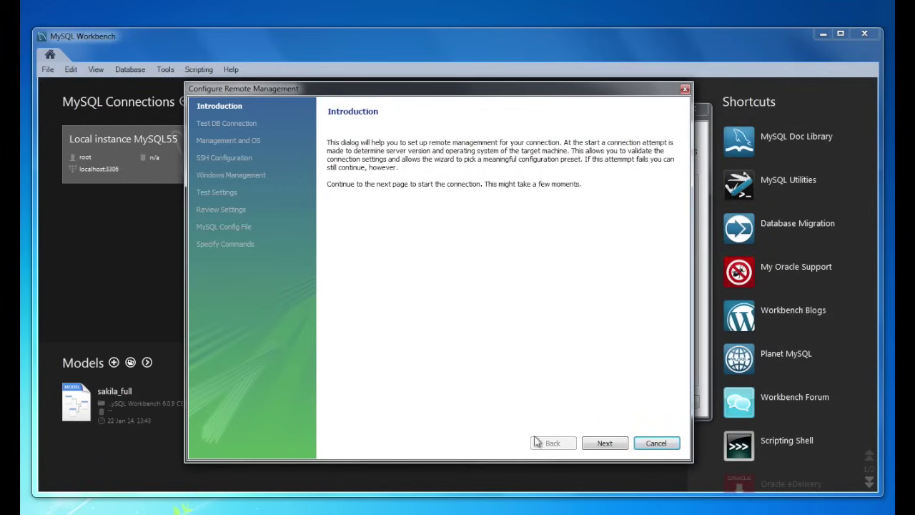
click(603, 444)
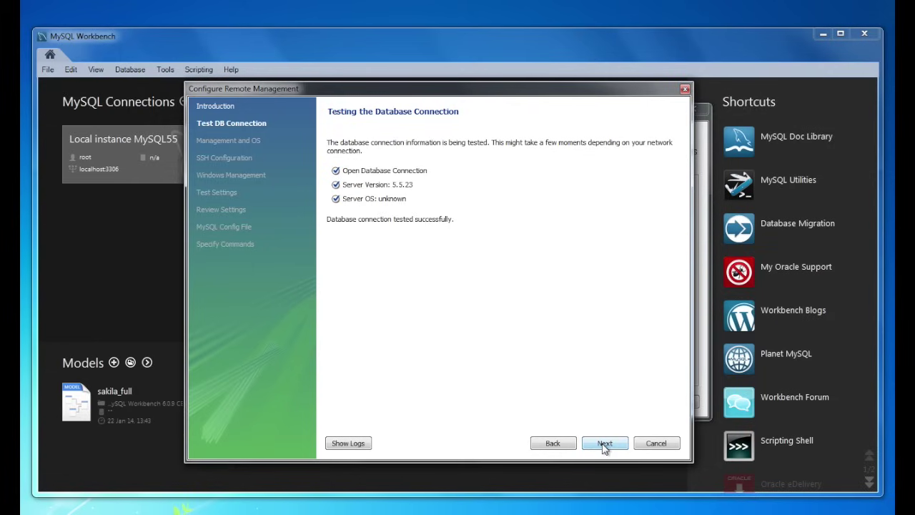
click(605, 444)
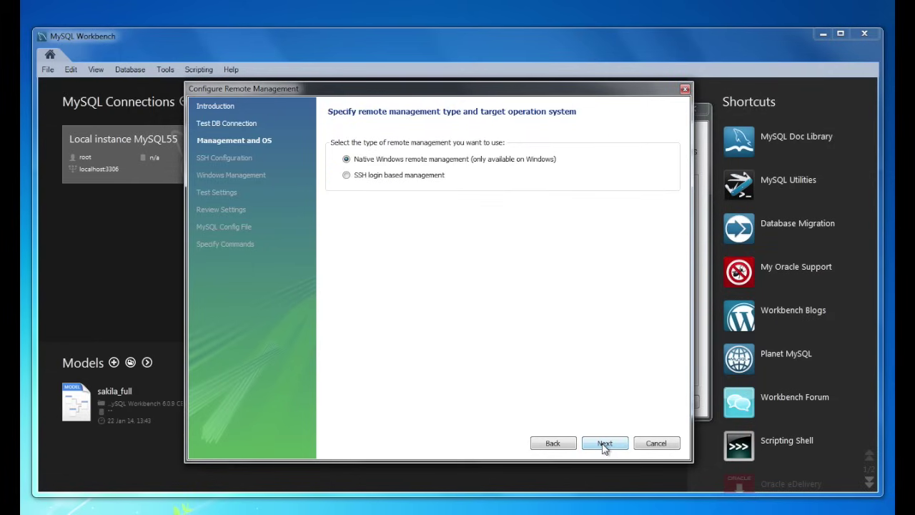
- Choose SSH login based management on Linux with the Fedora Linux 15 (Vendor Package) profile
click(417, 182)
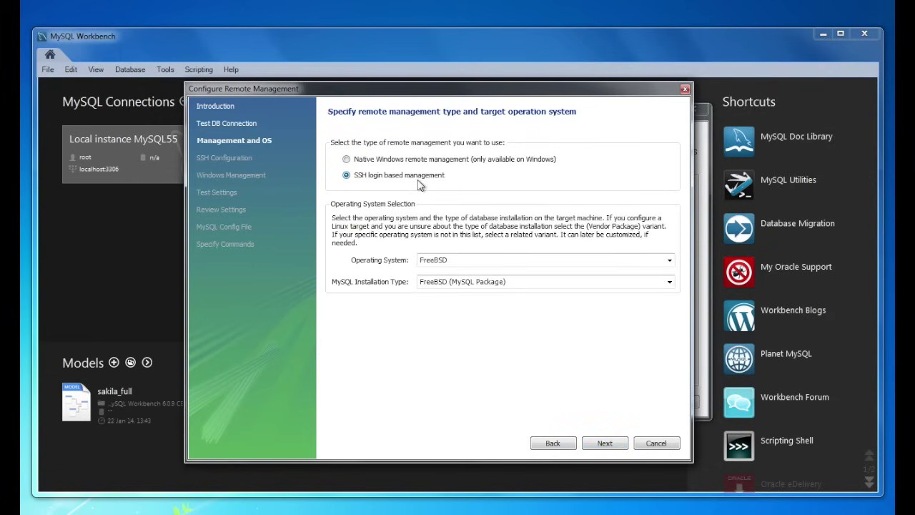
click(547, 263)
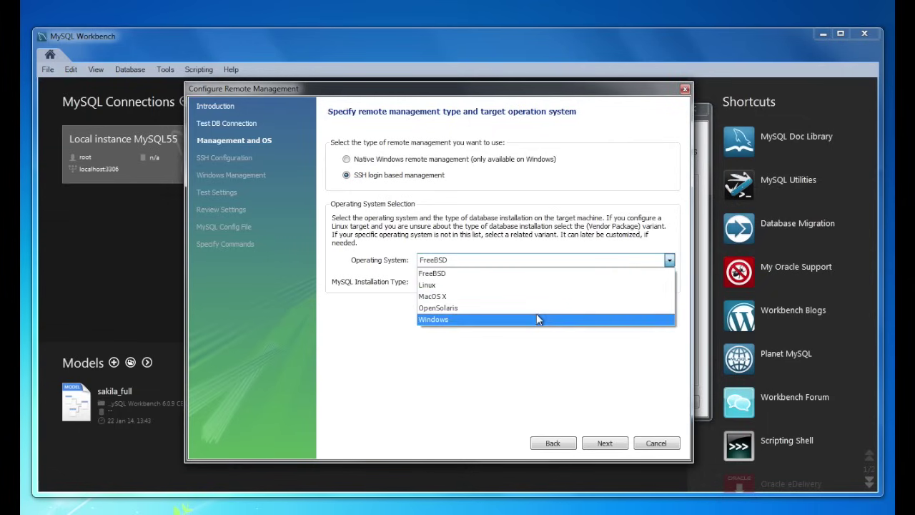
click(536, 286)
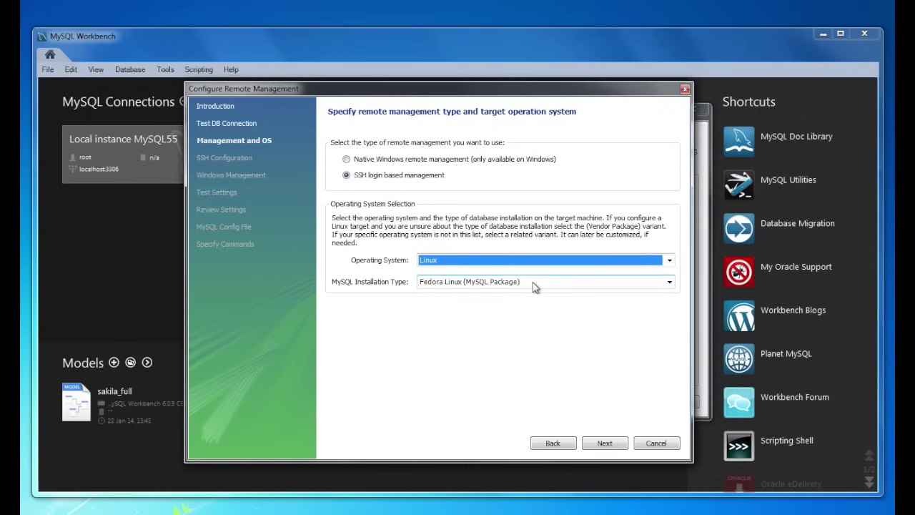
click(535, 283)
click(526, 320)
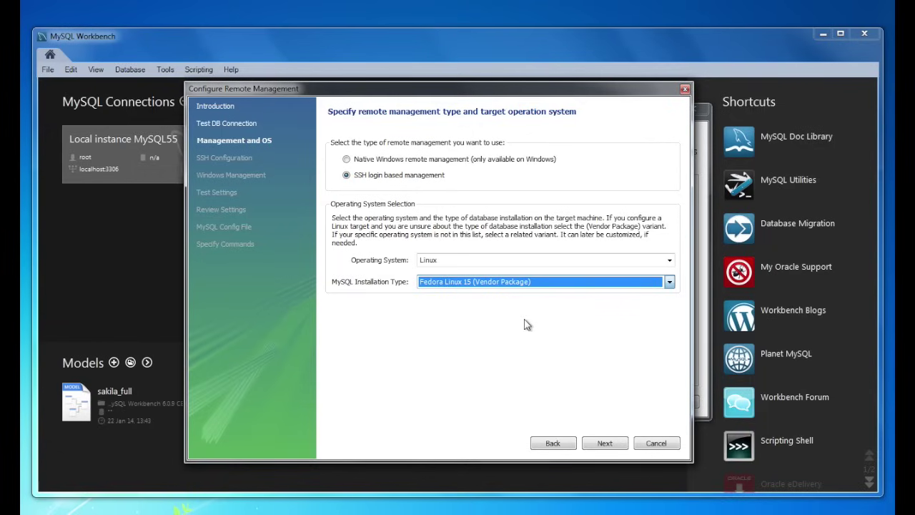
click(603, 443)
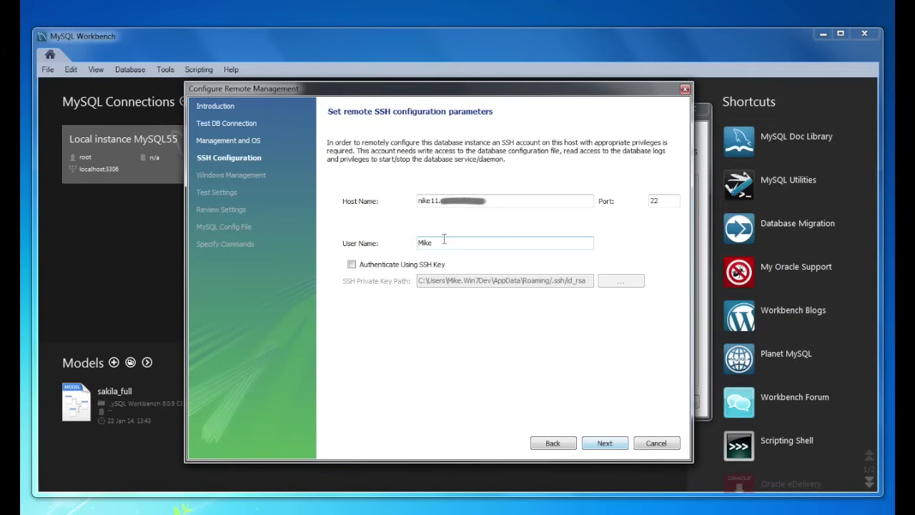
- Set the SSH user name to root, enter the SSH password, and review the collected host settings
drag(450, 242, 316, 225)
text(root)
click(604, 443)
text(********)
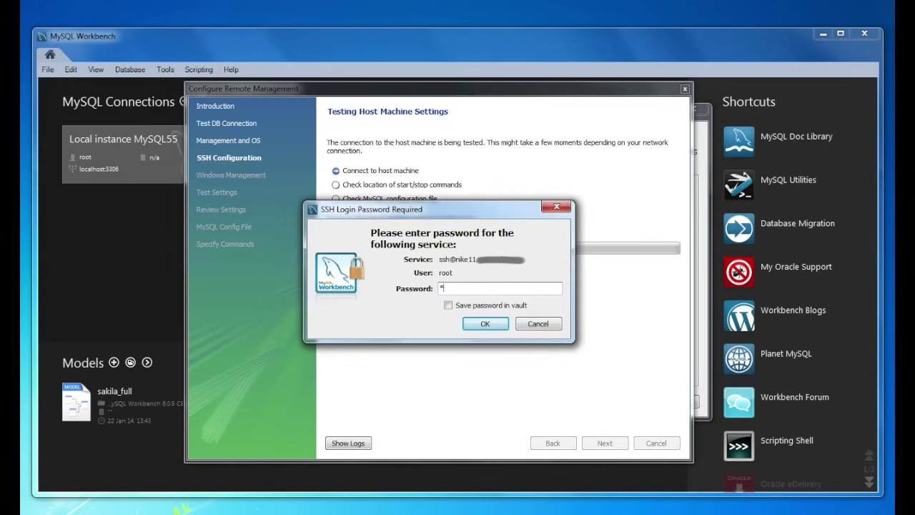
key(Return)
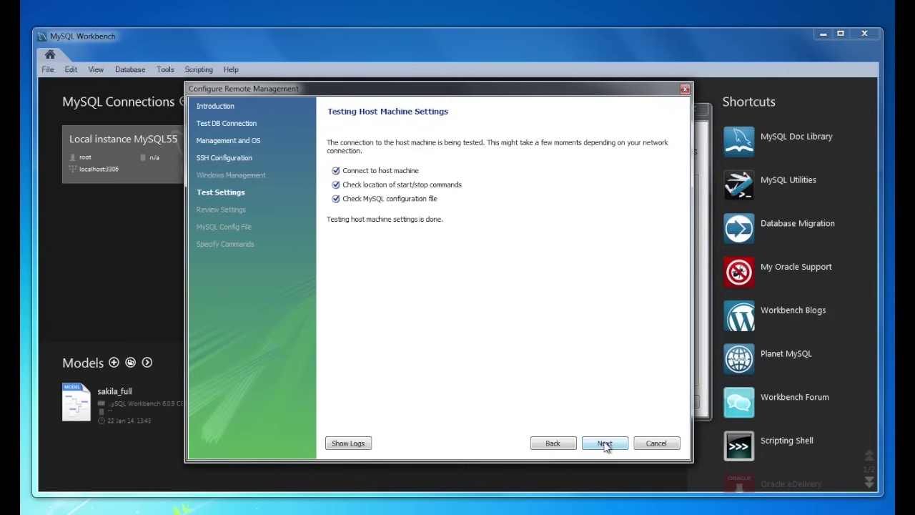
click(604, 443)
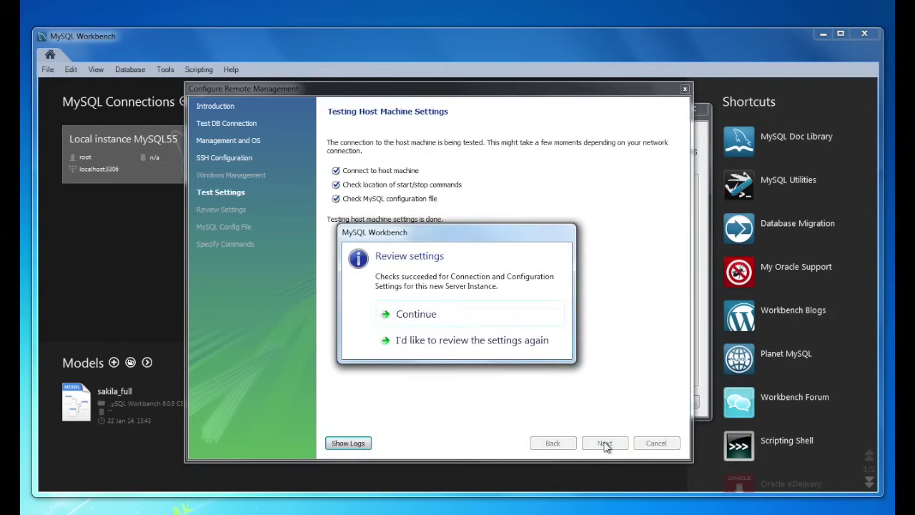
click(470, 340)
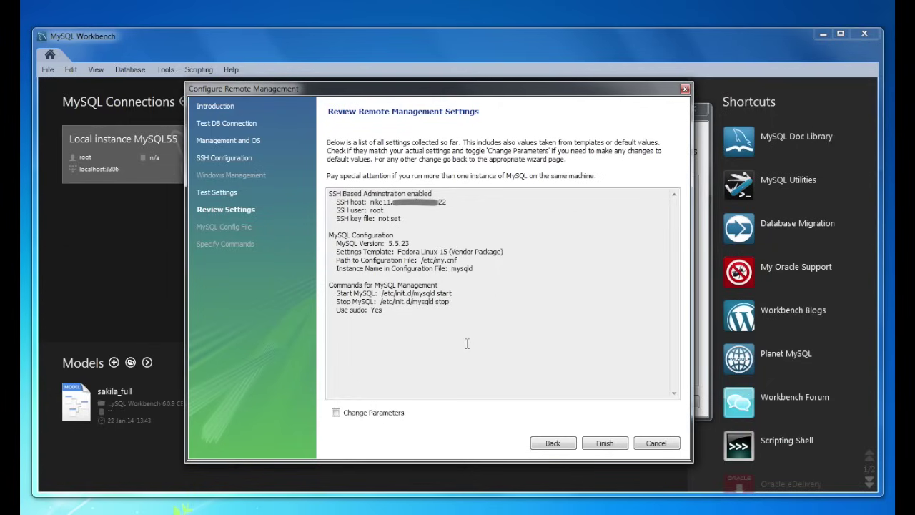
click(394, 413)
click(605, 442)
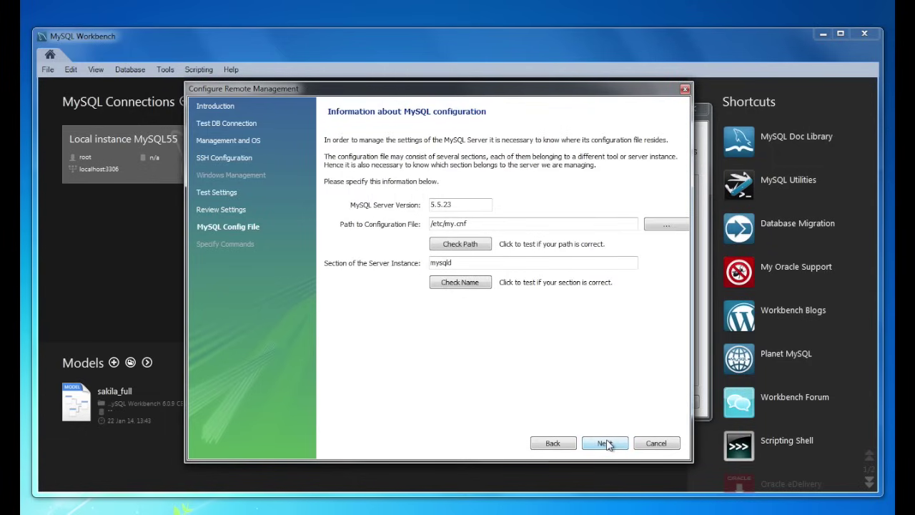
- Browse the remote server to /etc/my.cnf and pick it as the configuration file
click(666, 224)
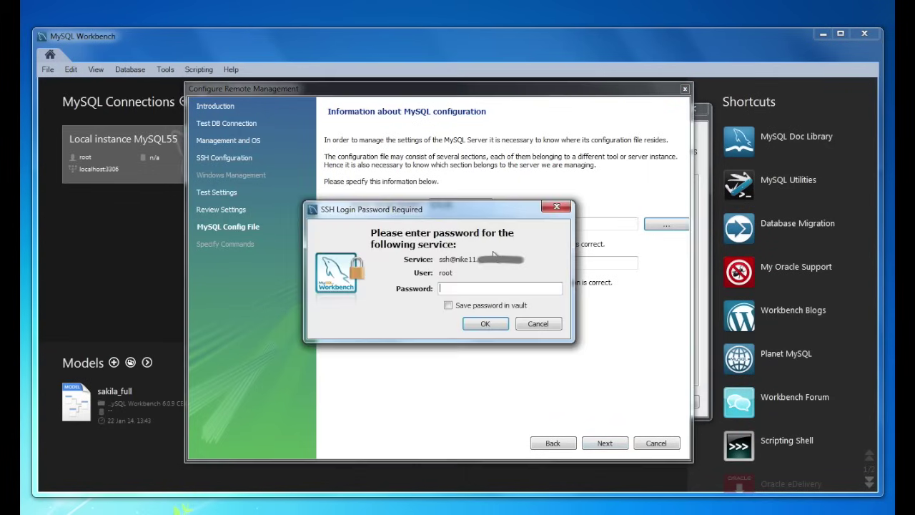
text(******)
key(Return)
double_click(317, 218)
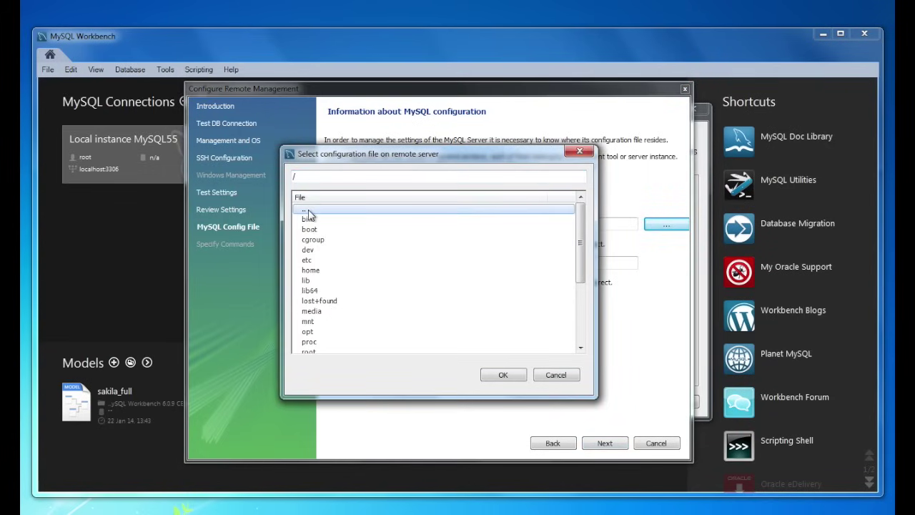
click(306, 262)
double_click(306, 261)
scroll(369, 278, down, 20)
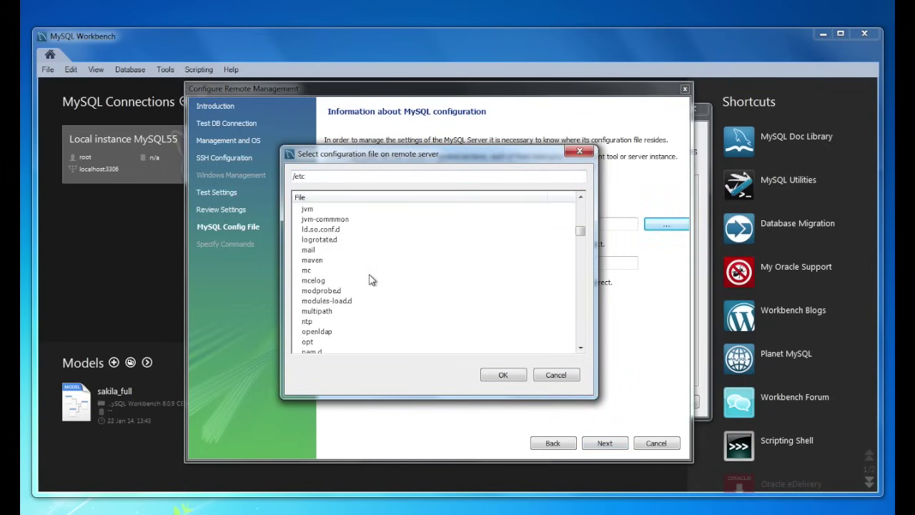
scroll(369, 279, up, 15)
scroll(369, 278, down, 10)
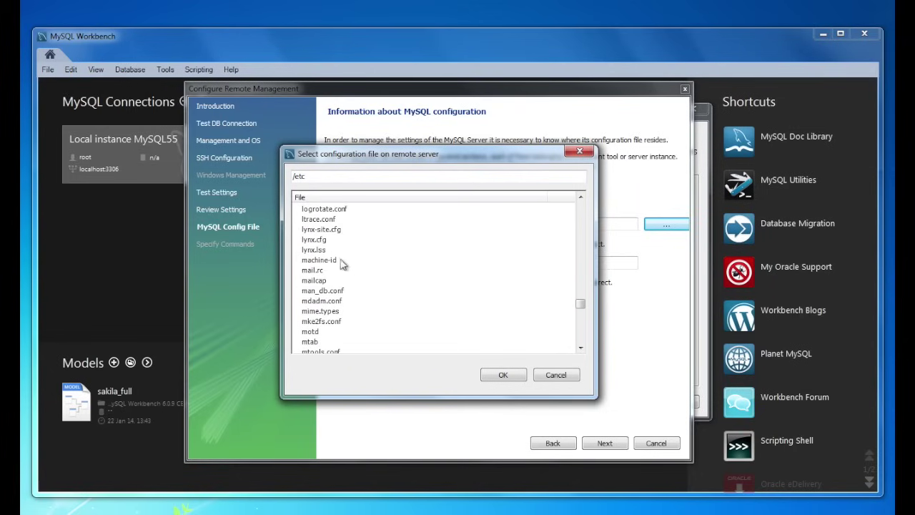
scroll(323, 303, down, 1)
double_click(319, 291)
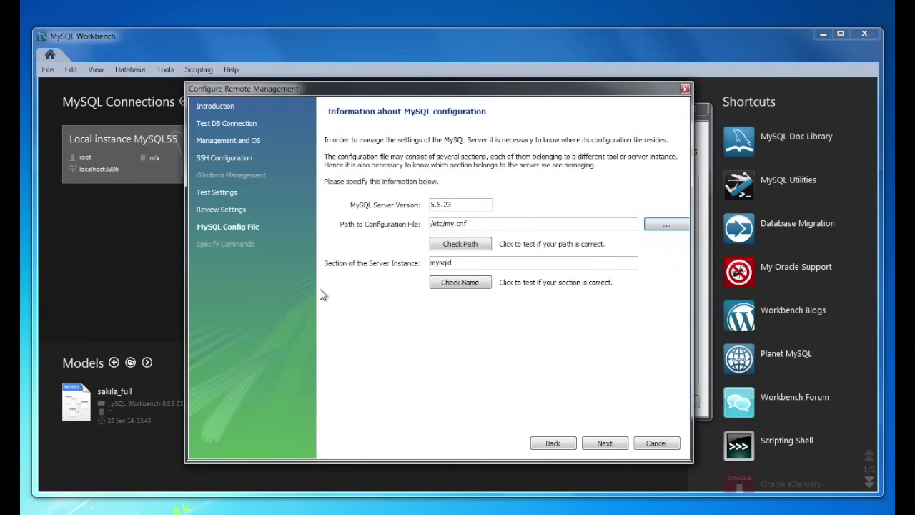
- Validate the my.cnf path and mysqld section name, then finish the remote management wizard
click(463, 247)
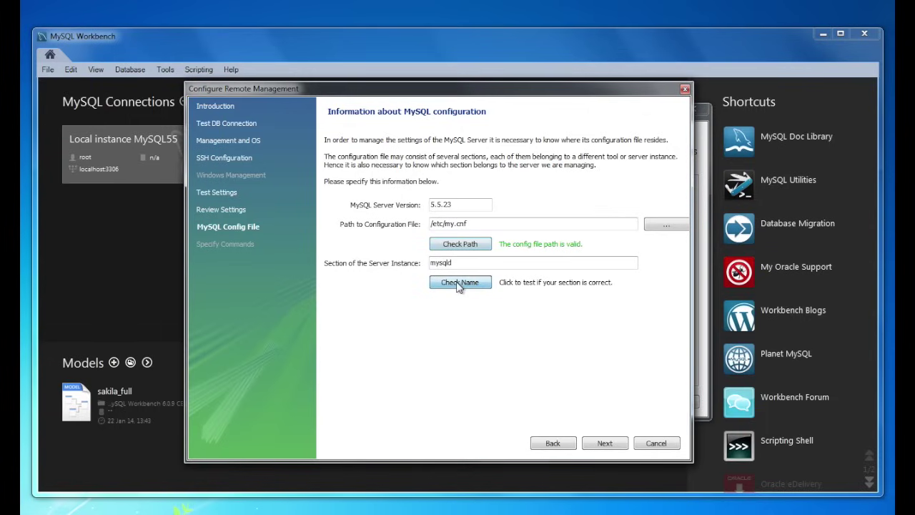
click(458, 283)
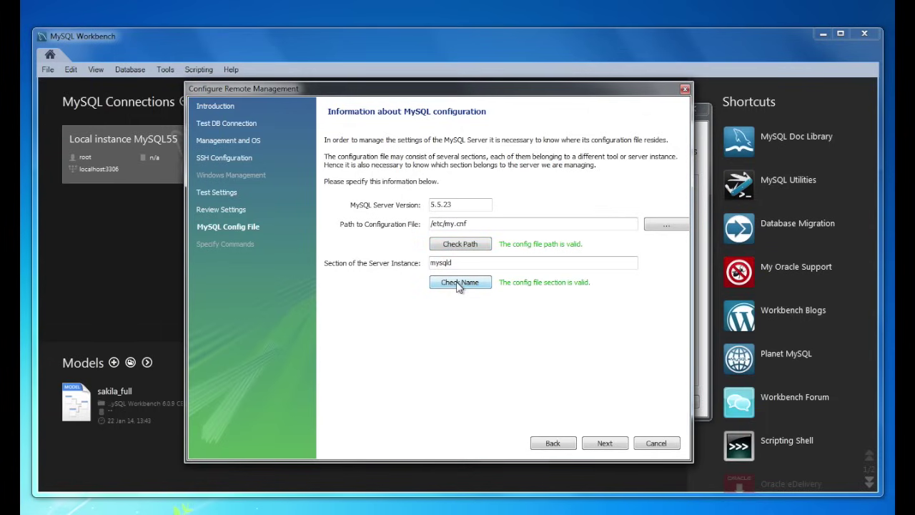
click(605, 443)
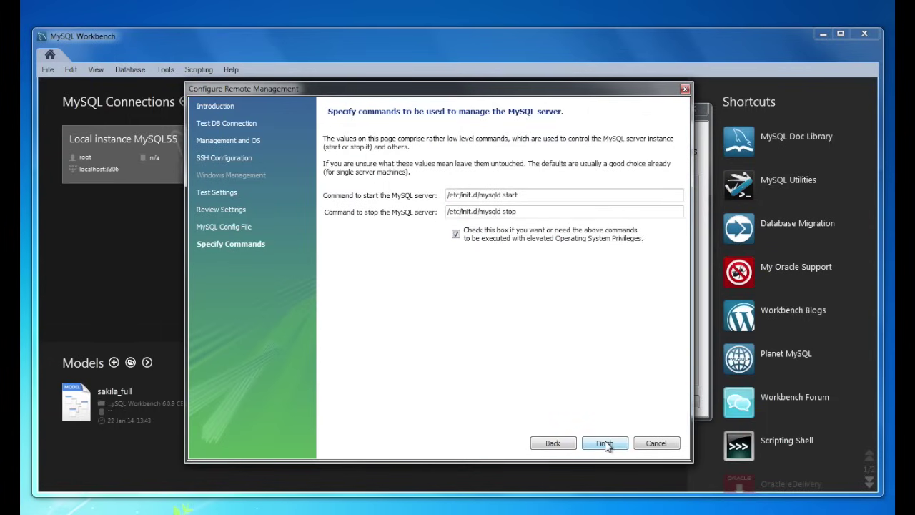
click(604, 443)
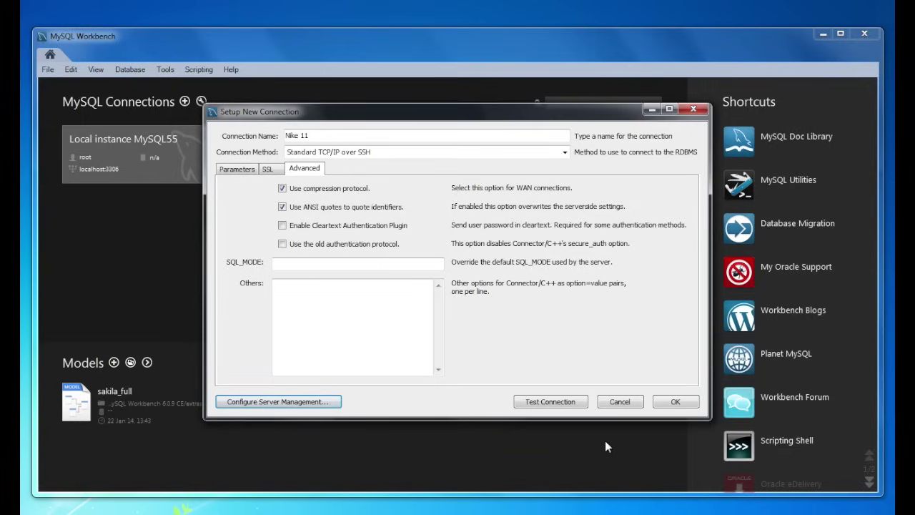
- Save the Nike 11 connection and connect to it with its root password
click(674, 401)
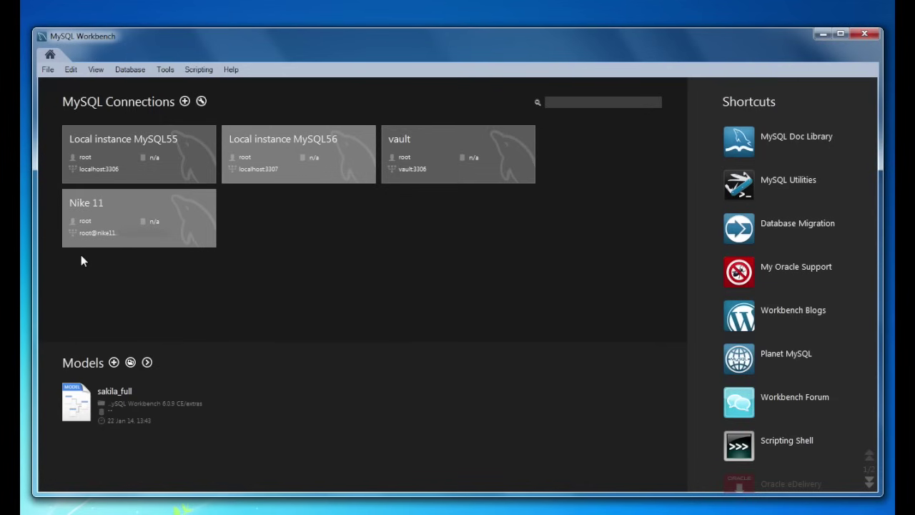
click(82, 200)
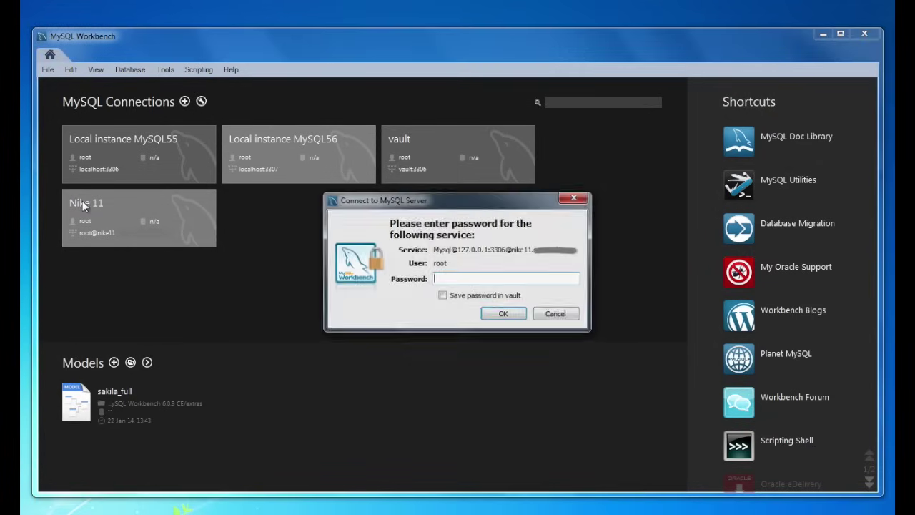
text(**)
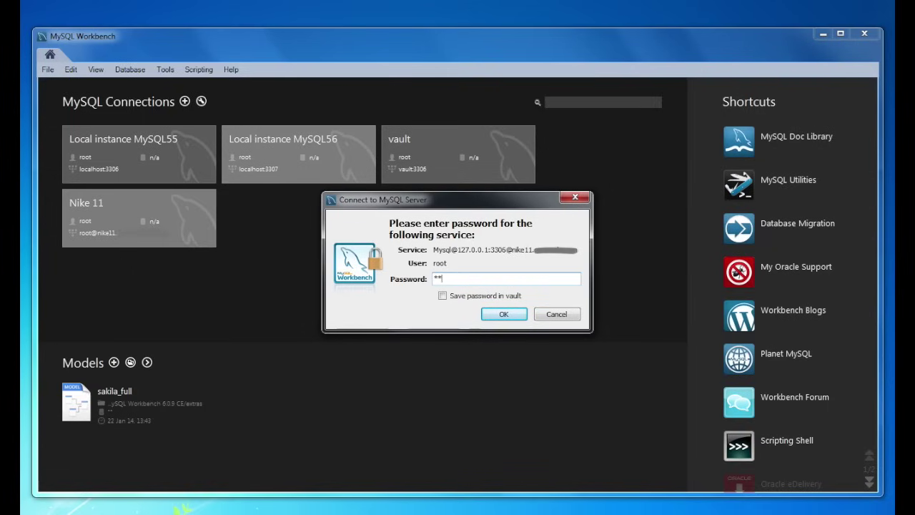
text(*****)
click(503, 314)
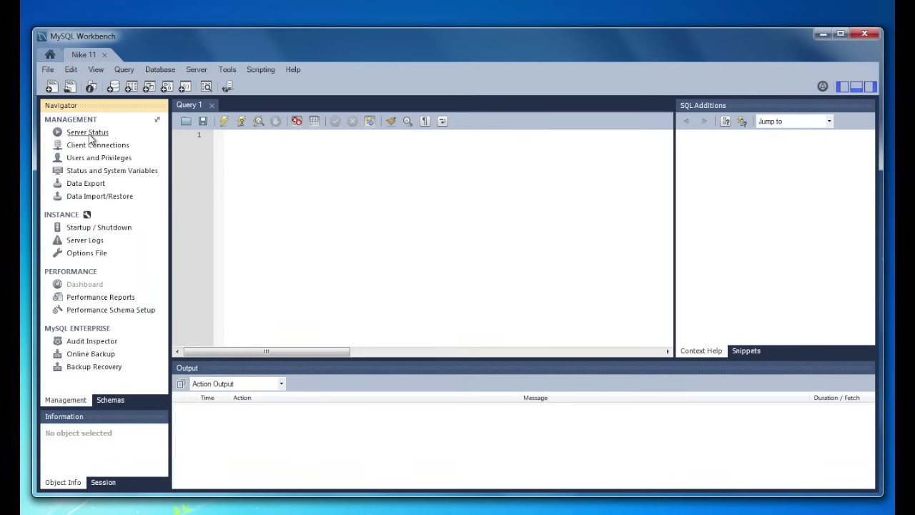
- View Nike 11's server status with the SSH password, then its client connections and Startup / Shutdown page
click(89, 135)
text(*******)
click(503, 313)
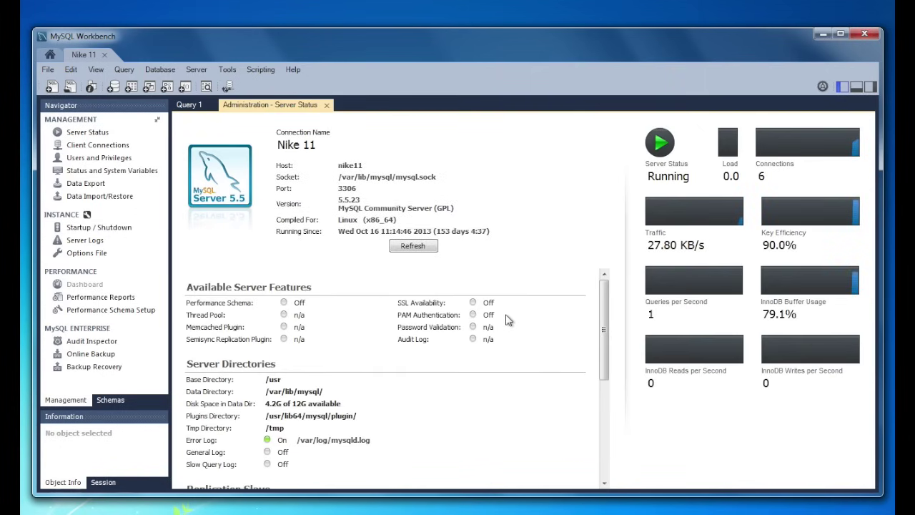
click(98, 145)
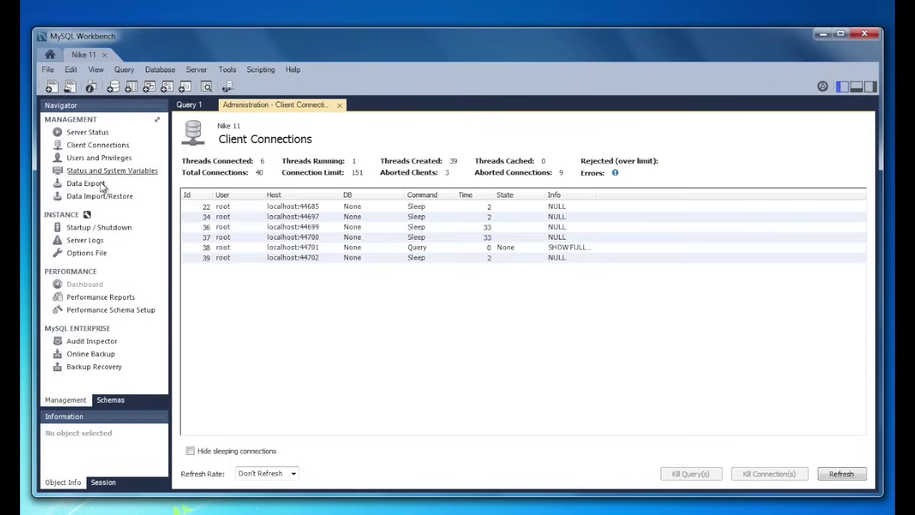
click(105, 229)
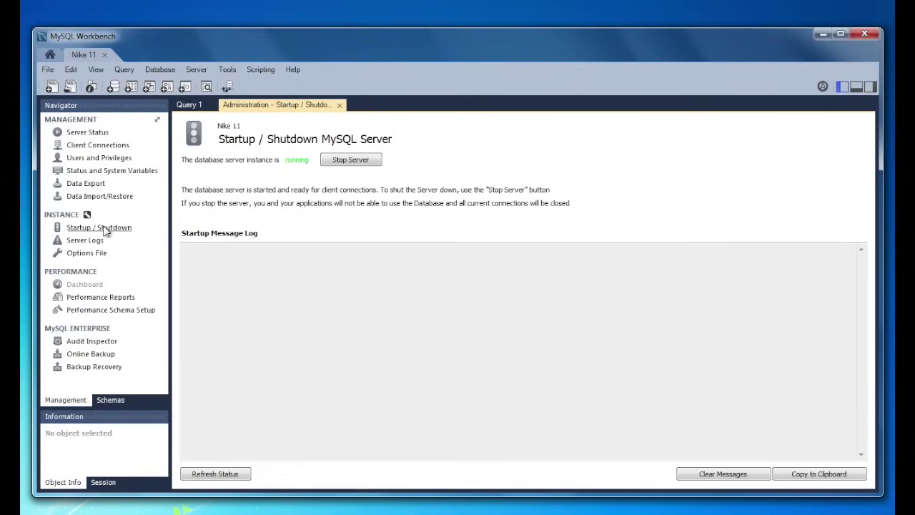
- Stop Nike 11's MySQL server and start it again, authorizing each with the sudo password
click(350, 160)
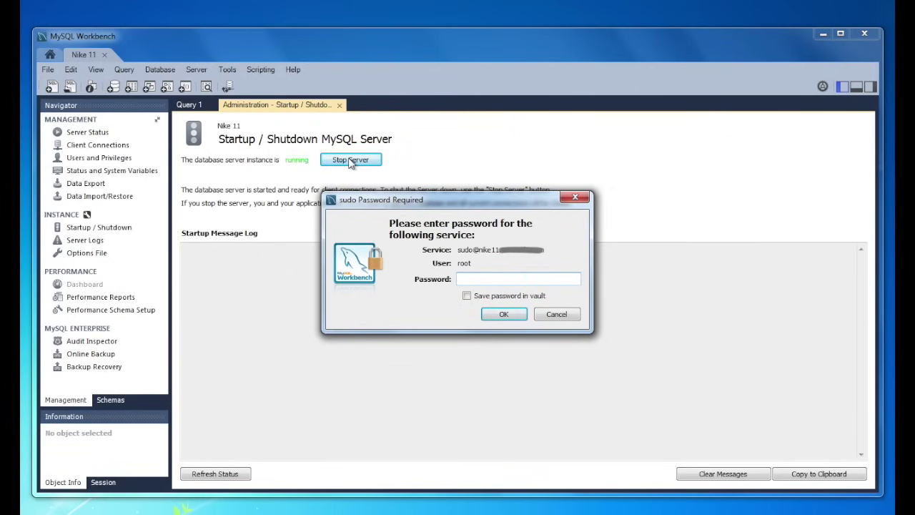
text(*******)
key(Return)
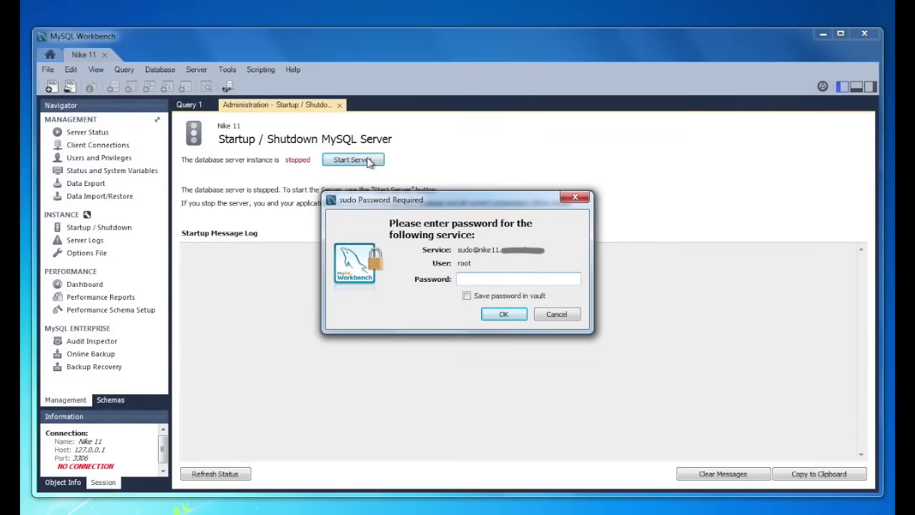
text(******)
key(Return)
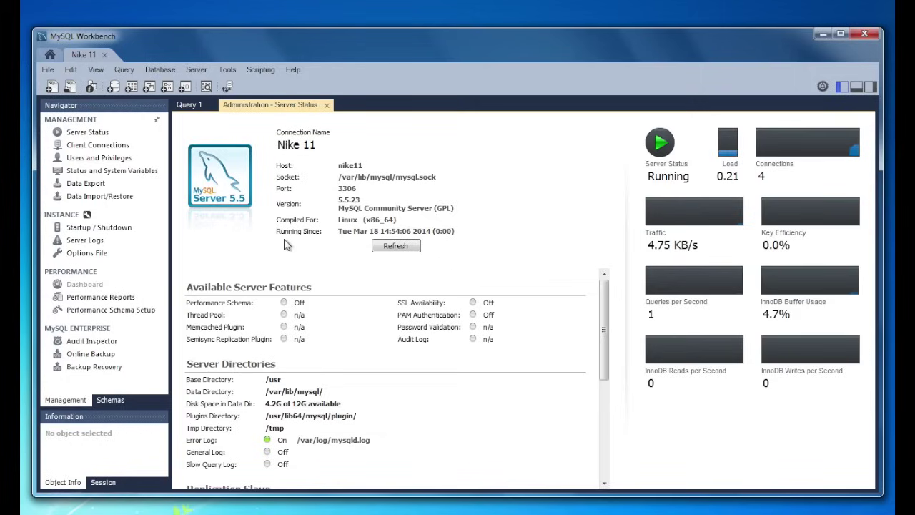
- Load the /var/log/mysqld.log error log, saving the sudo password in the vault, then view the /etc/my.cnf options
click(97, 242)
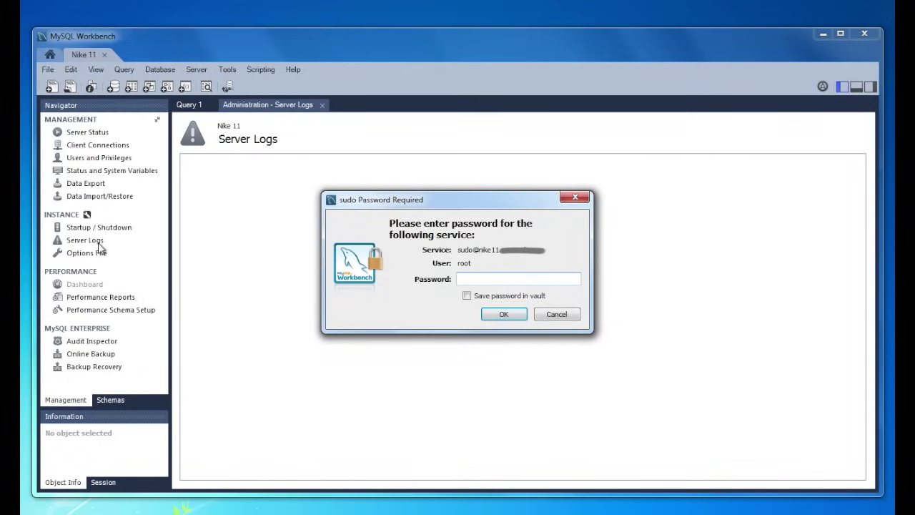
text(********)
click(467, 296)
click(502, 314)
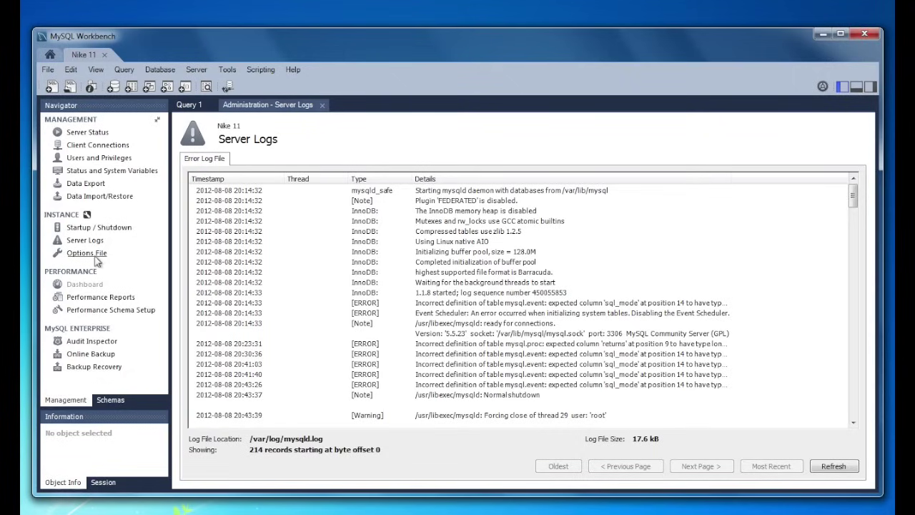
click(95, 259)
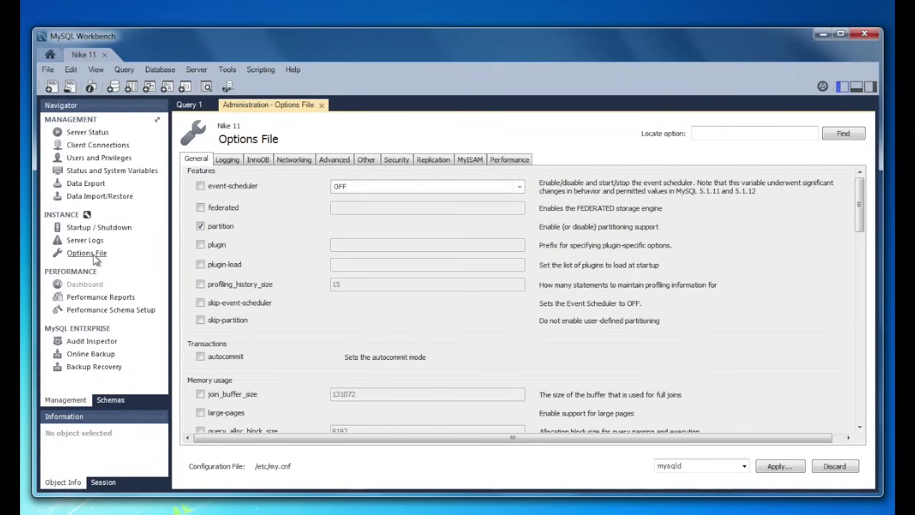